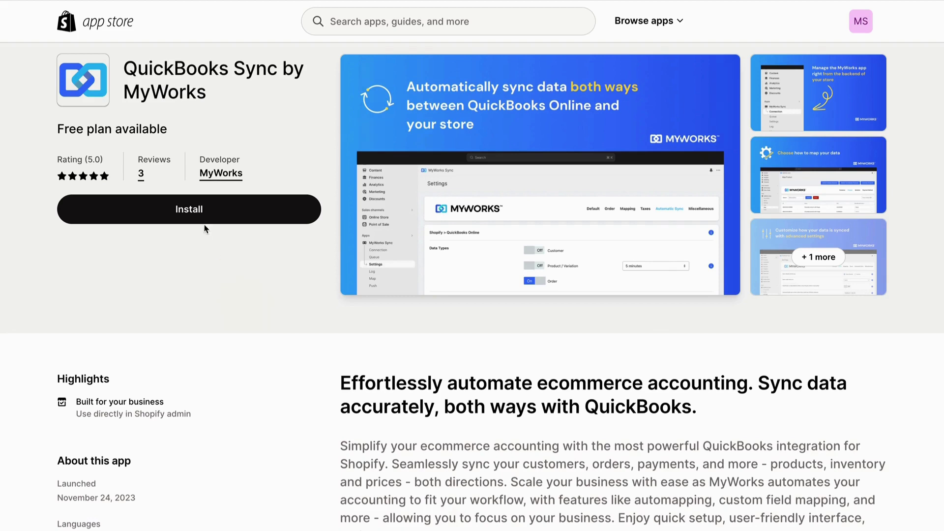
- Install the QuickBooks Sync by MyWorks app on the Shopify store and activate its free Launch plan
click(197, 211)
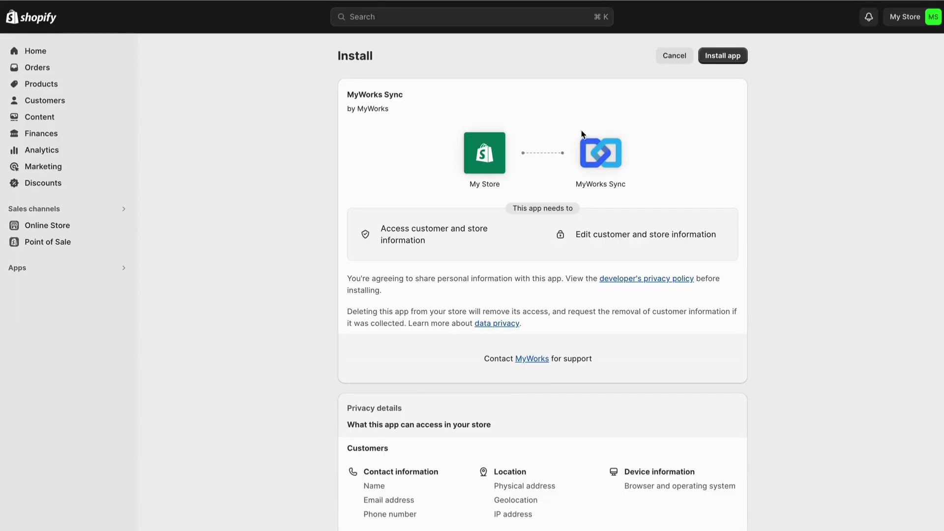
click(716, 63)
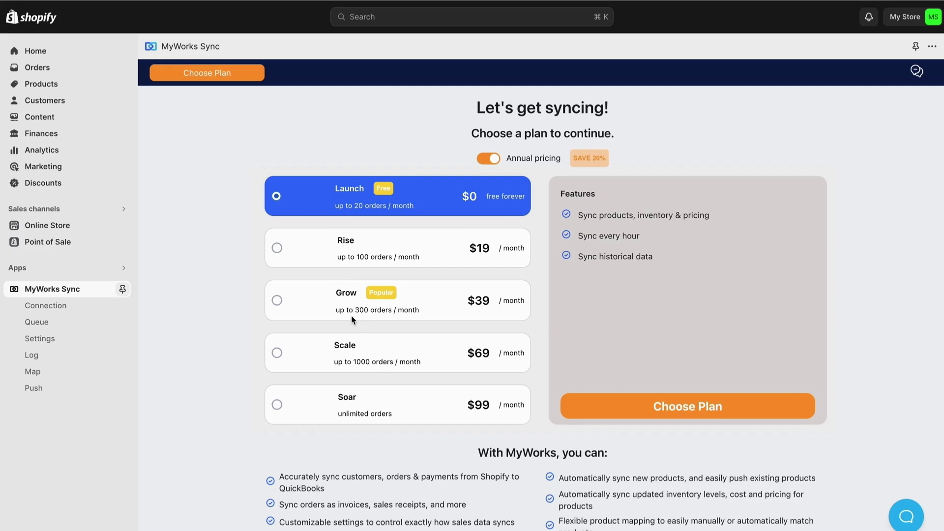
click(646, 406)
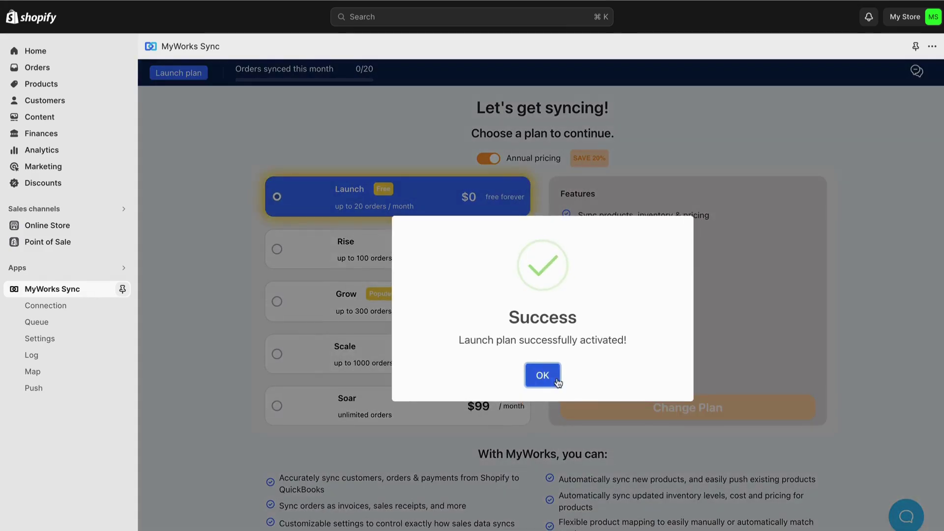
click(543, 374)
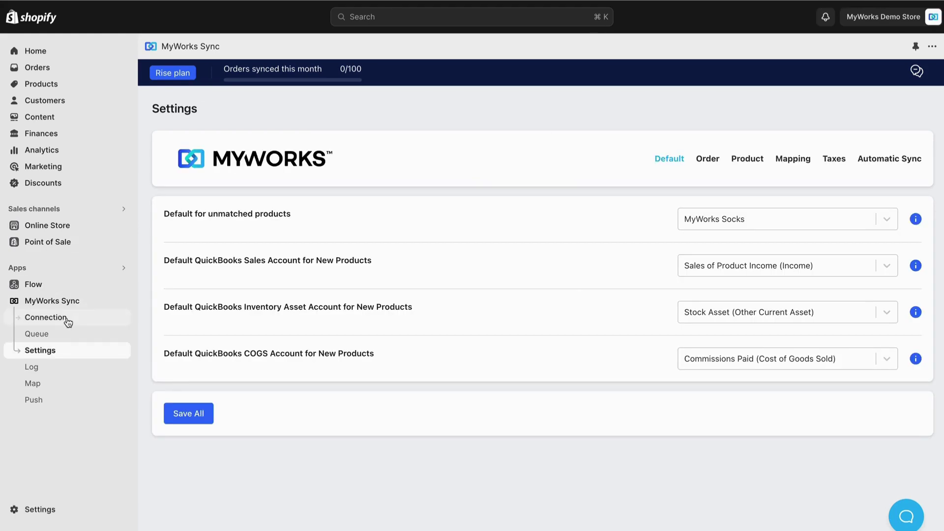
- Check the connected QuickBooks company details in MyWorks Sync
click(68, 319)
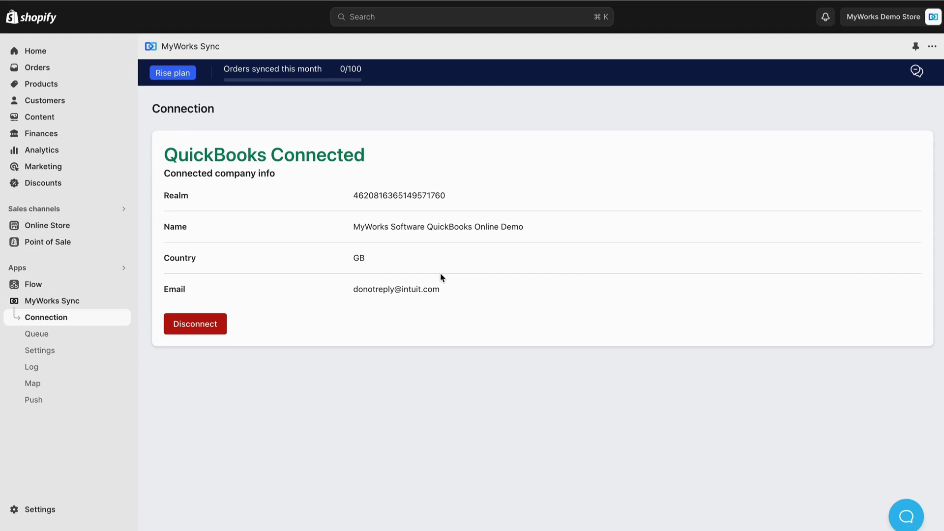
- In the customer mapping, match the first two Shopify customers to the QuickBooks customer Cathy's Consulting Company
click(37, 386)
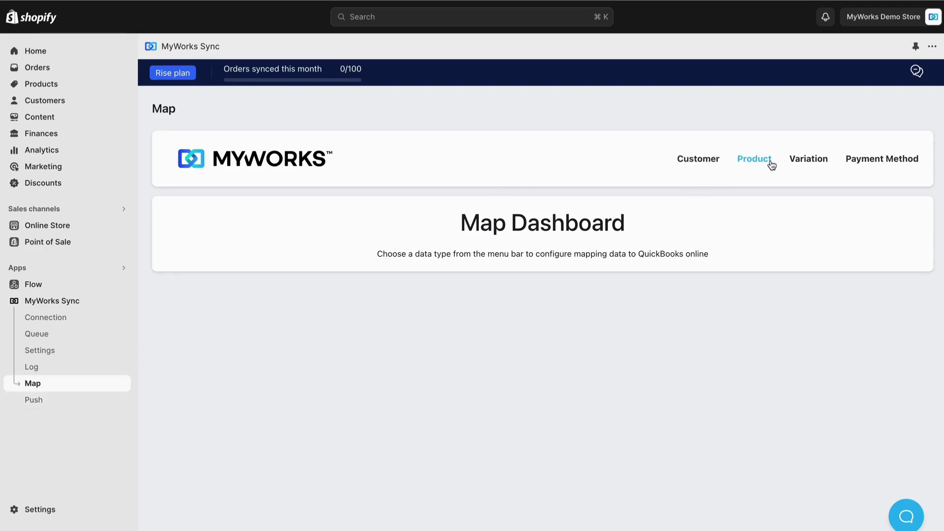
click(696, 168)
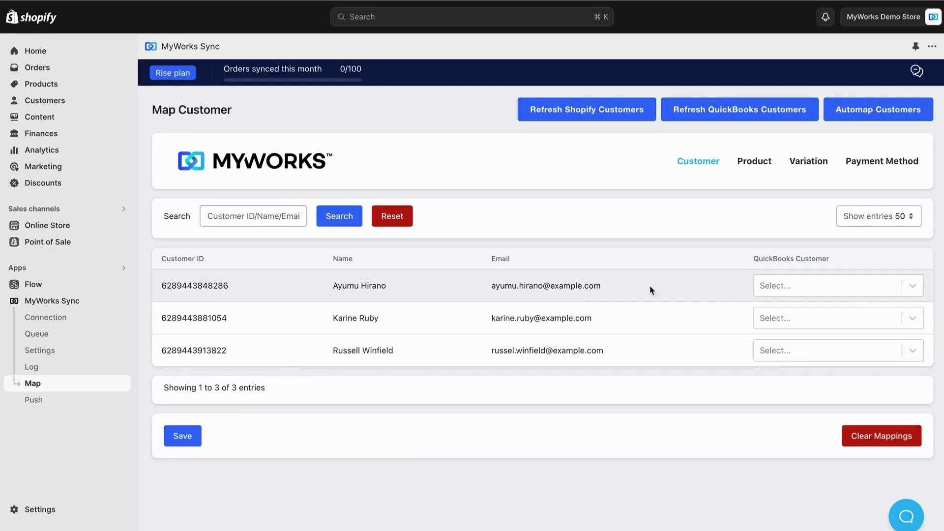
click(911, 287)
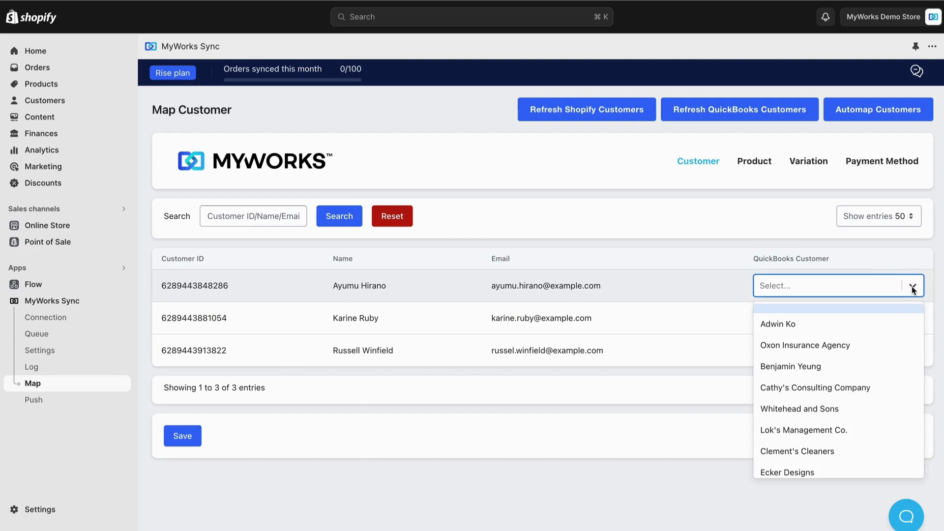
click(813, 388)
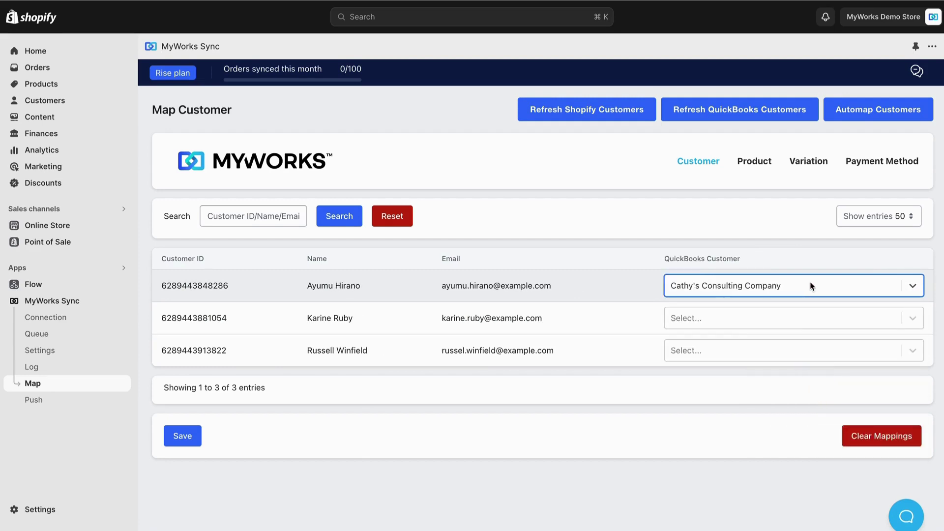
click(906, 320)
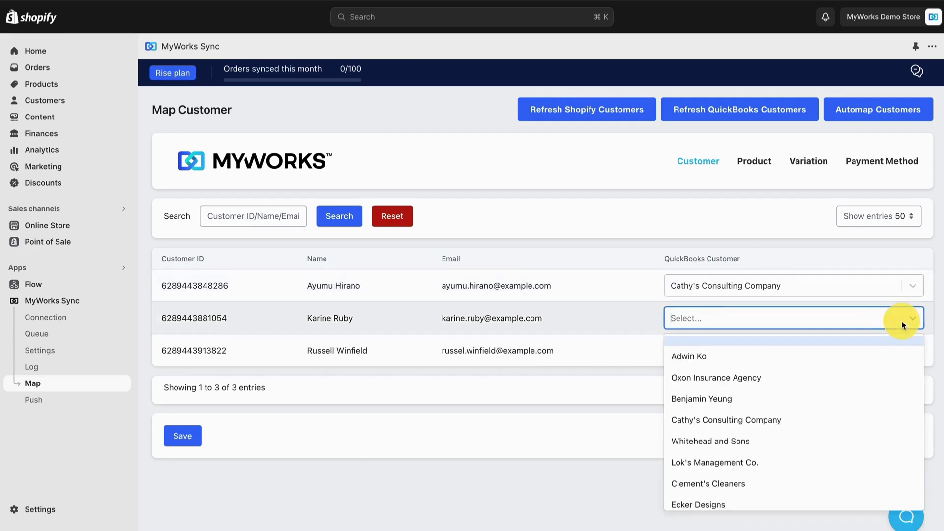
click(763, 422)
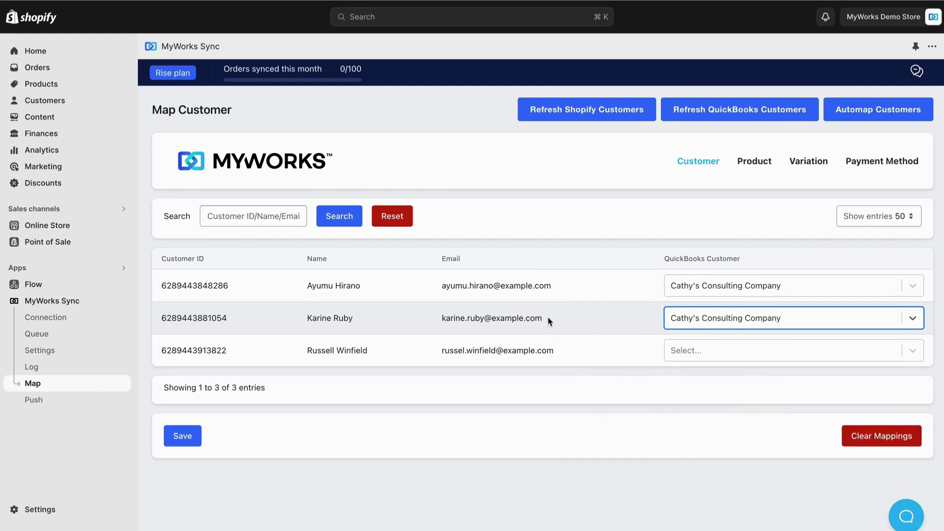
drag(544, 319, 432, 320)
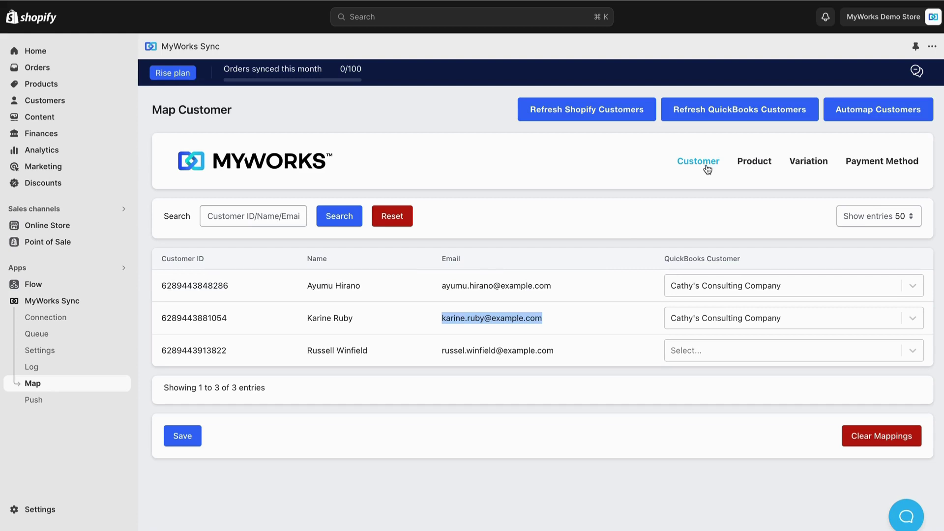
- In the product mapping, match The 3p Fulfilled Snowboard to the QuickBooks product Water Bottle and save
click(745, 169)
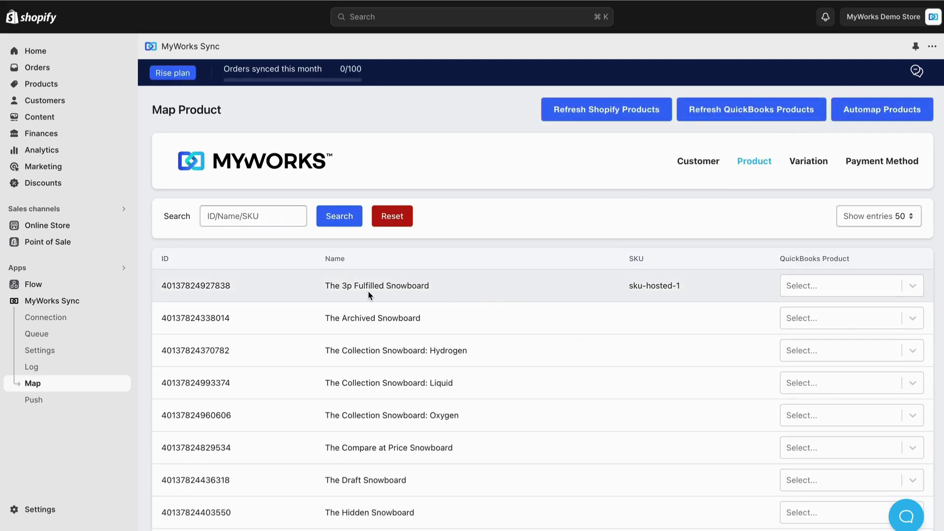
click(914, 287)
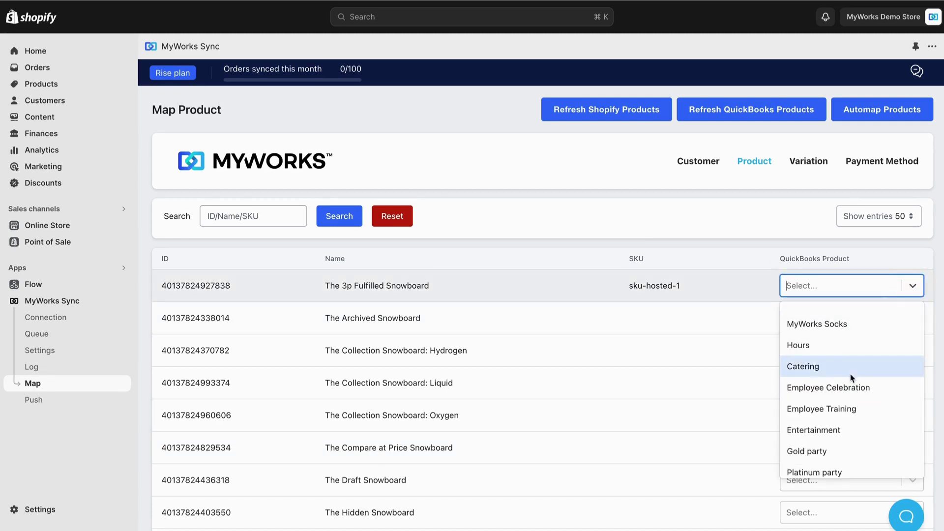
click(630, 357)
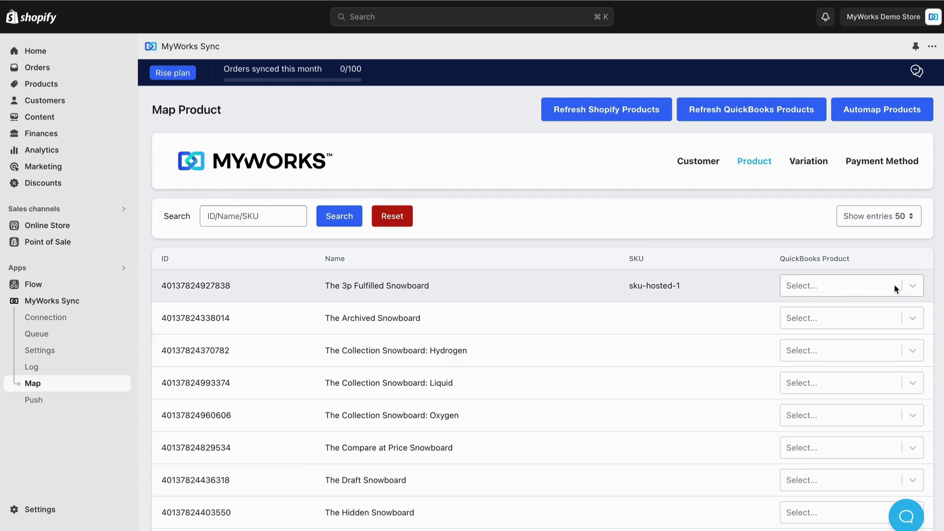
click(910, 286)
scroll(846, 363, down, 5)
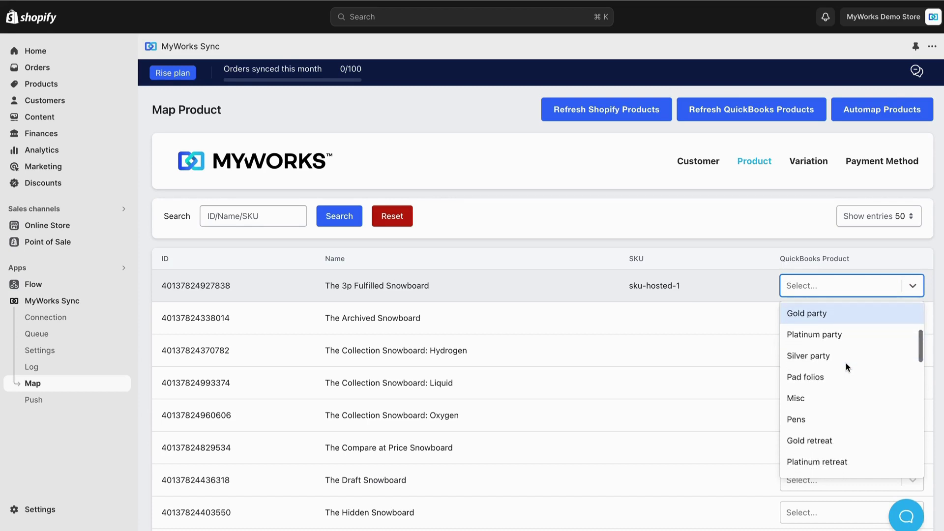
scroll(847, 392, down, 3)
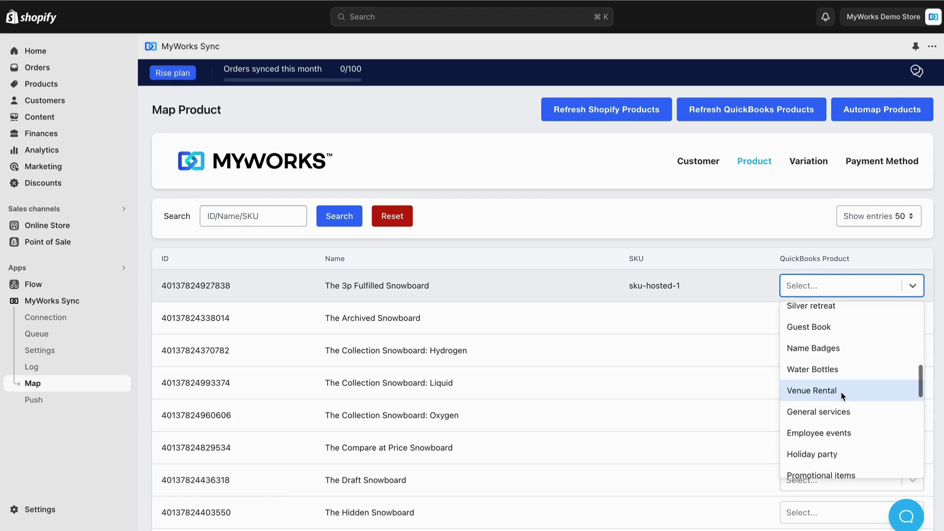
scroll(847, 391, down, 5)
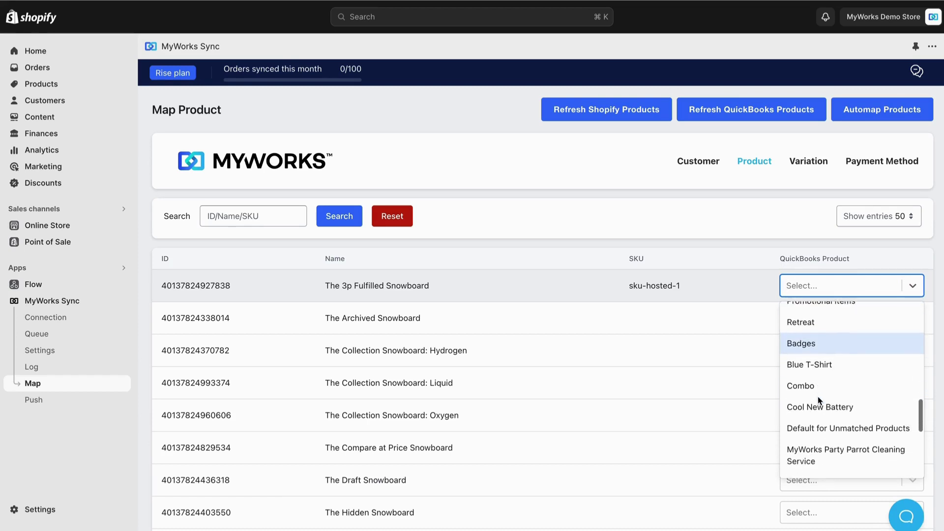
scroll(832, 389, down, 5)
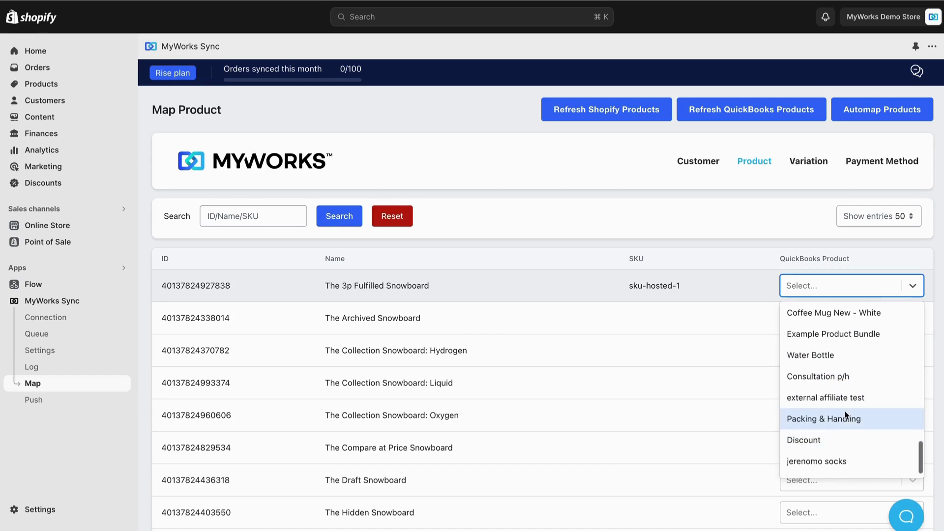
click(822, 356)
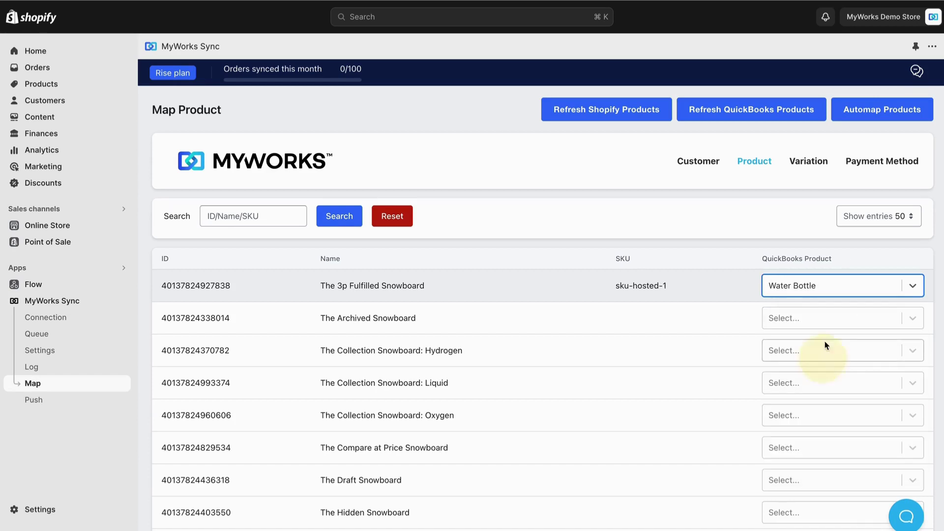
click(659, 314)
scroll(737, 305, down, 6)
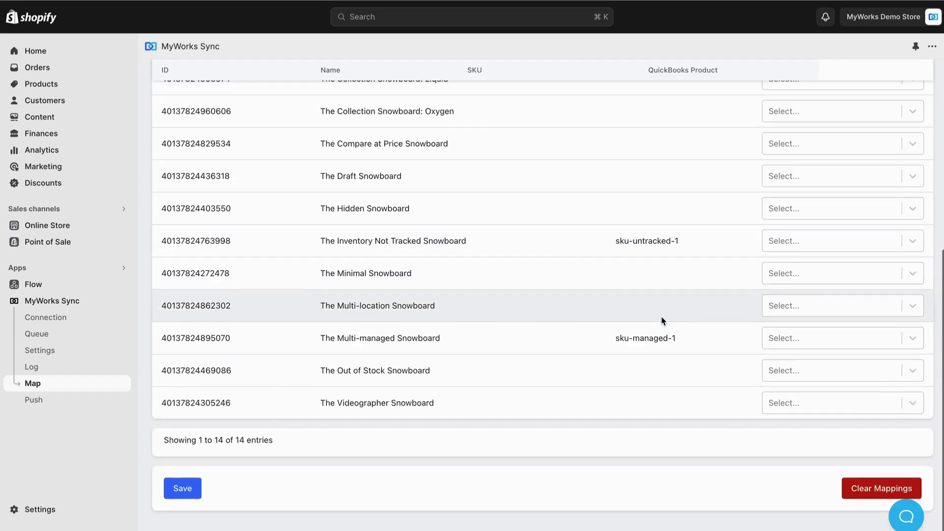
click(181, 491)
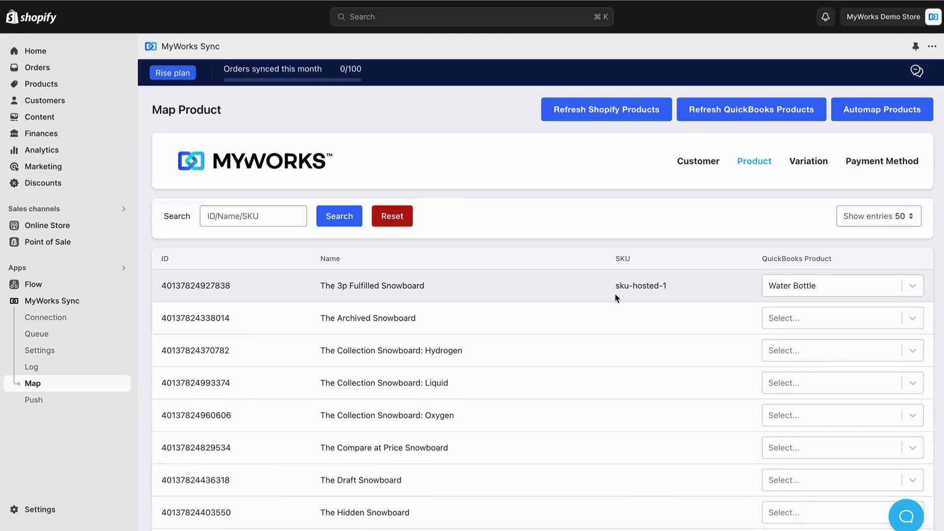
drag(671, 287, 616, 287)
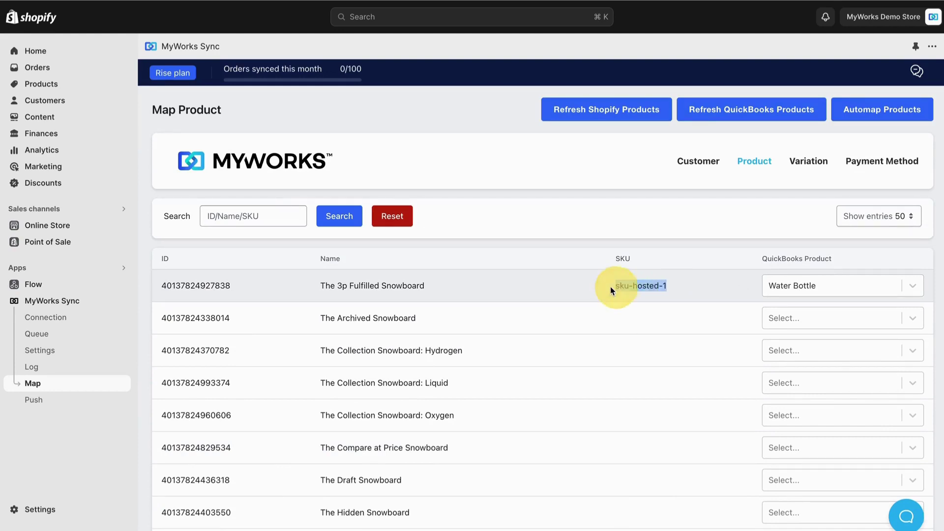
drag(424, 287, 315, 286)
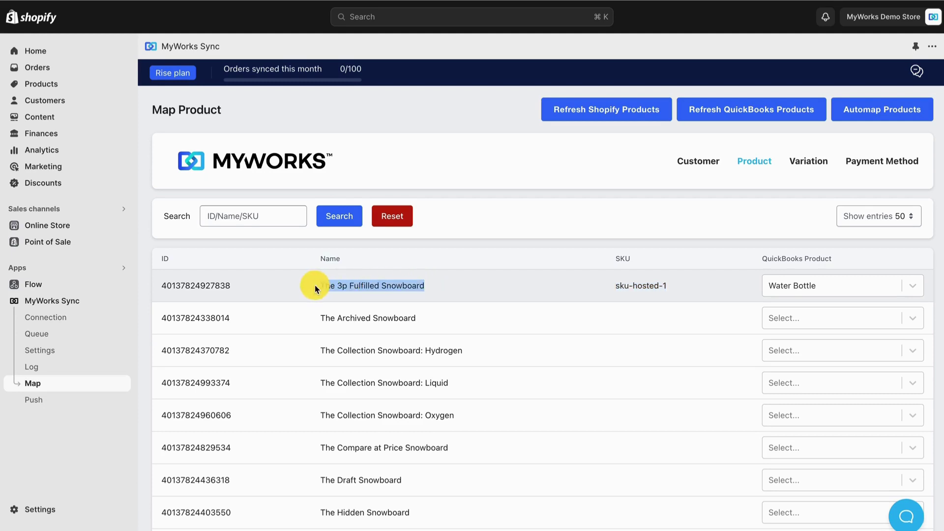
click(826, 295)
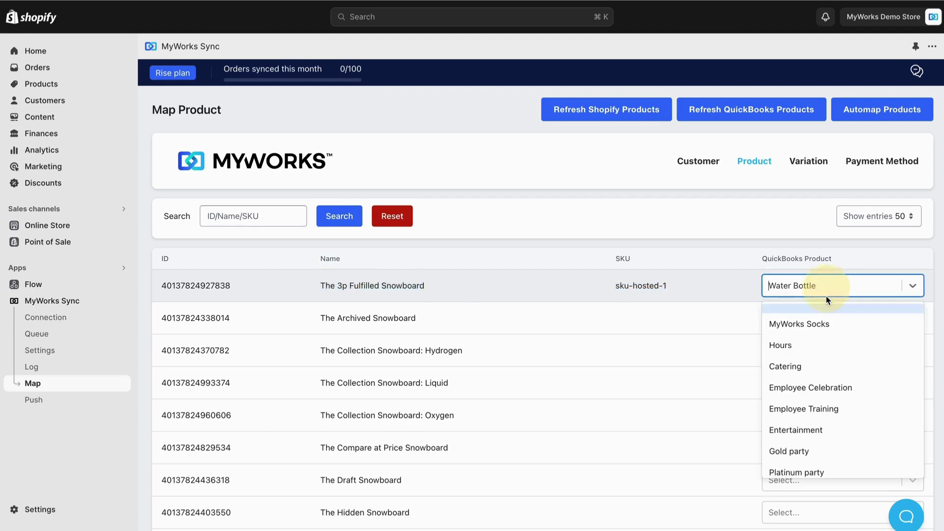
click(661, 329)
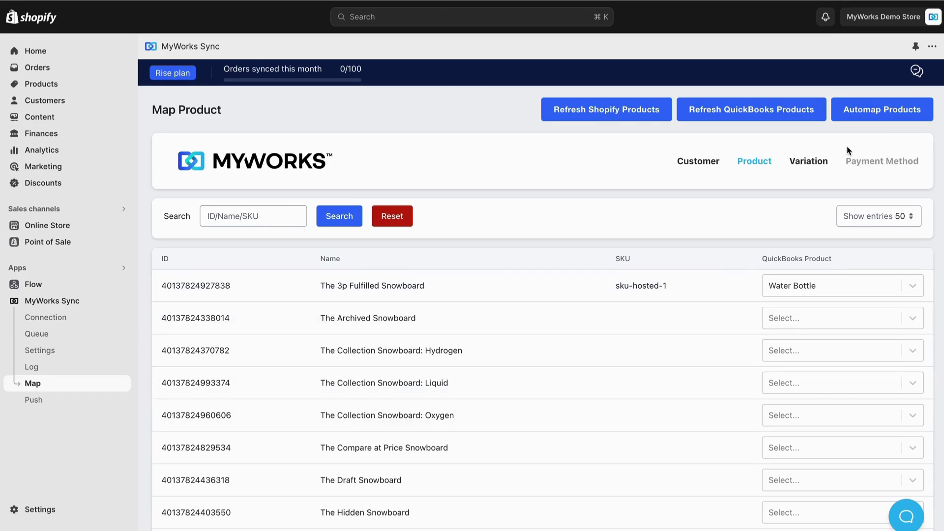
- Automap only the unmapped products by matching the Shopify SKU field to the QuickBooks SKU field, and confirm
click(872, 108)
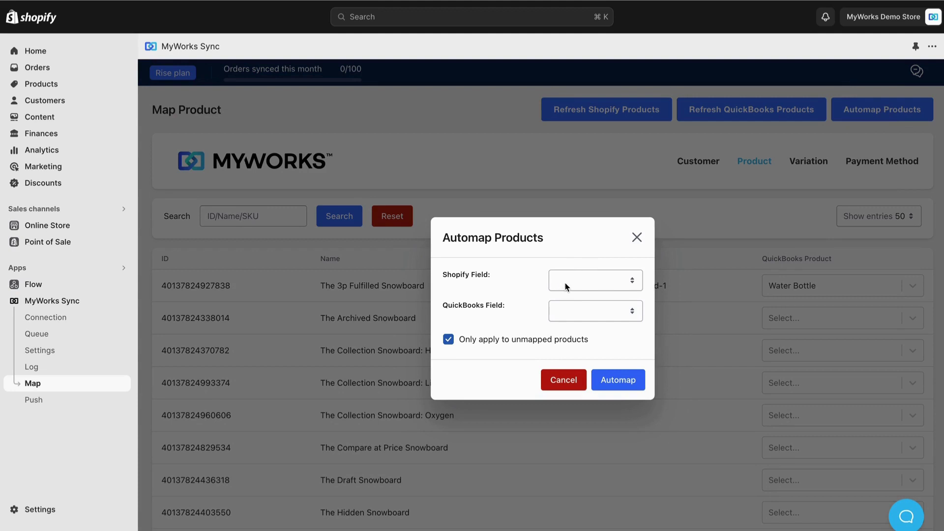
click(586, 281)
click(585, 310)
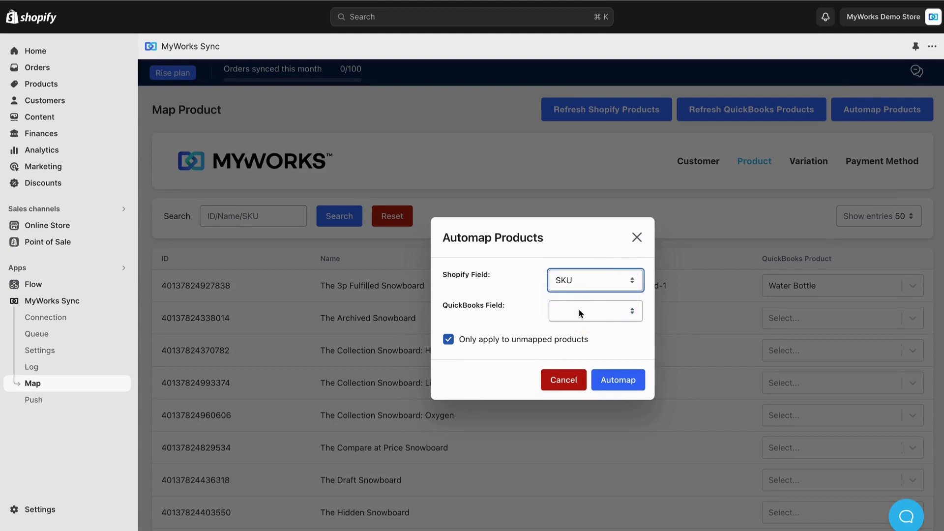
click(579, 314)
click(580, 337)
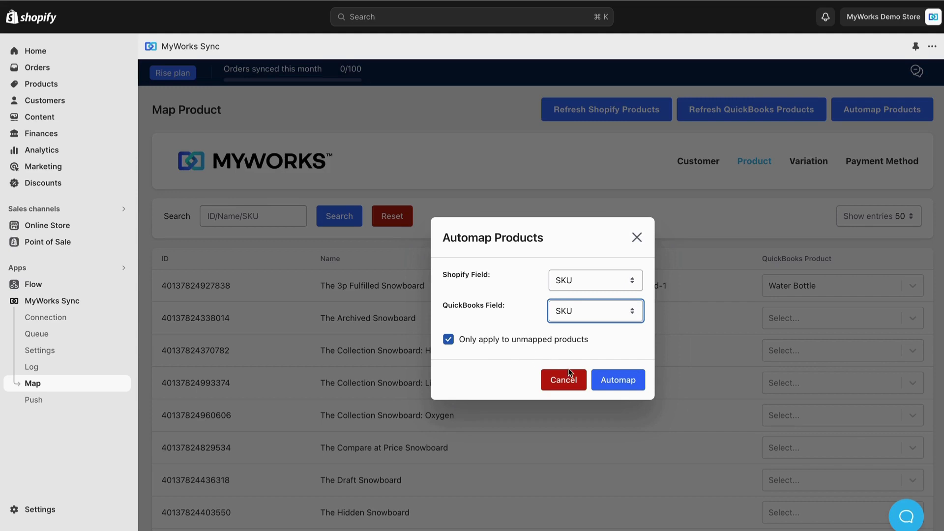
click(623, 382)
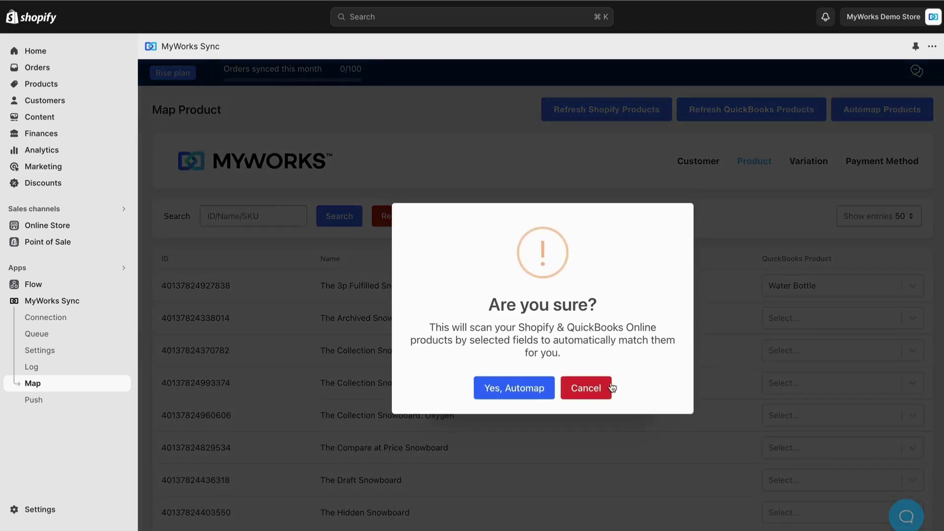
click(502, 392)
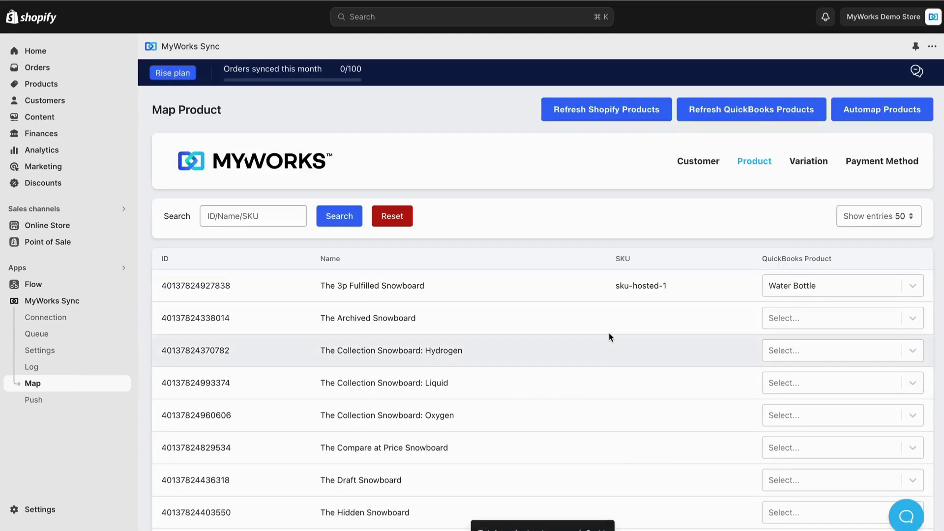
- Review the SKUs and their QuickBooks product mappings throughout the product list
drag(666, 283, 609, 285)
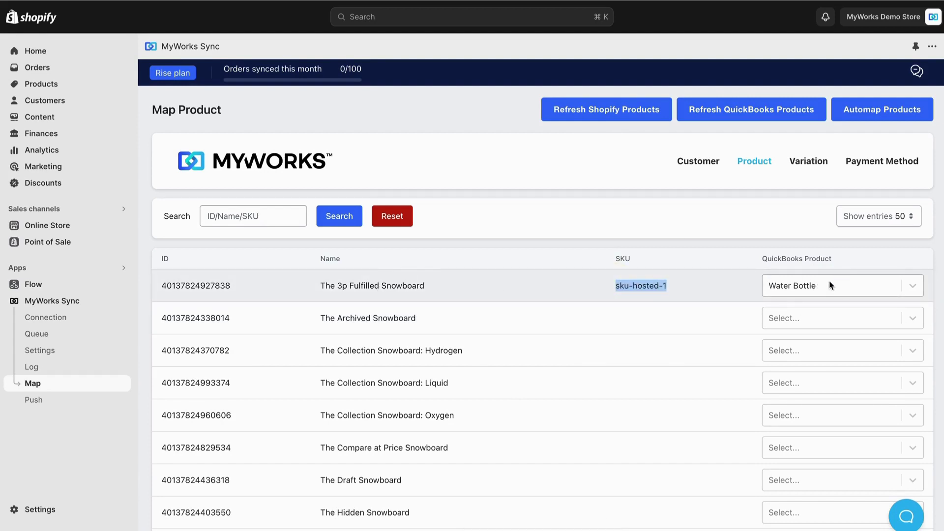
scroll(827, 284, down, 5)
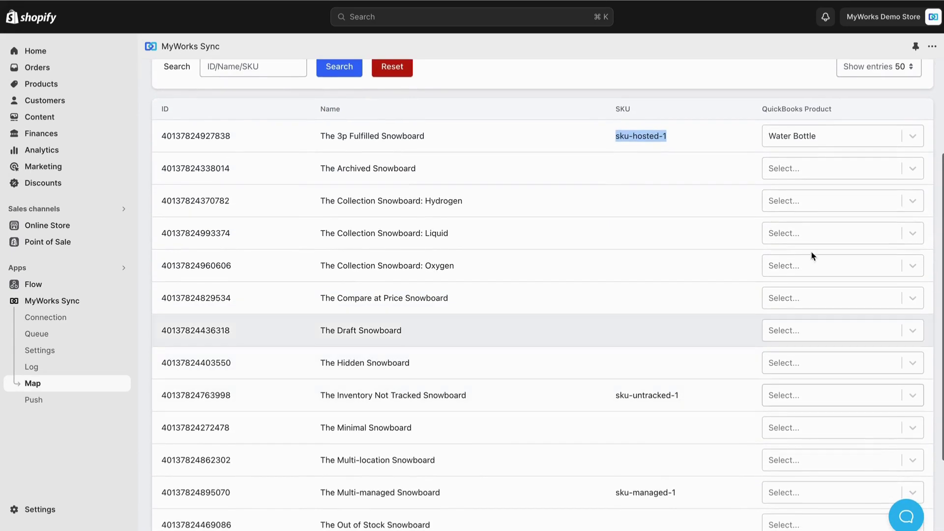
scroll(795, 343, down, 2)
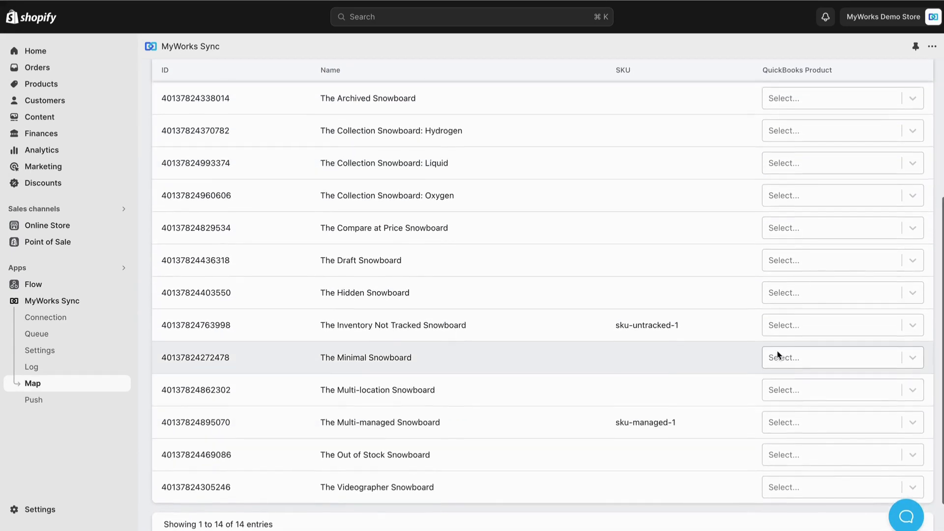
scroll(779, 353, up, 5)
click(416, 337)
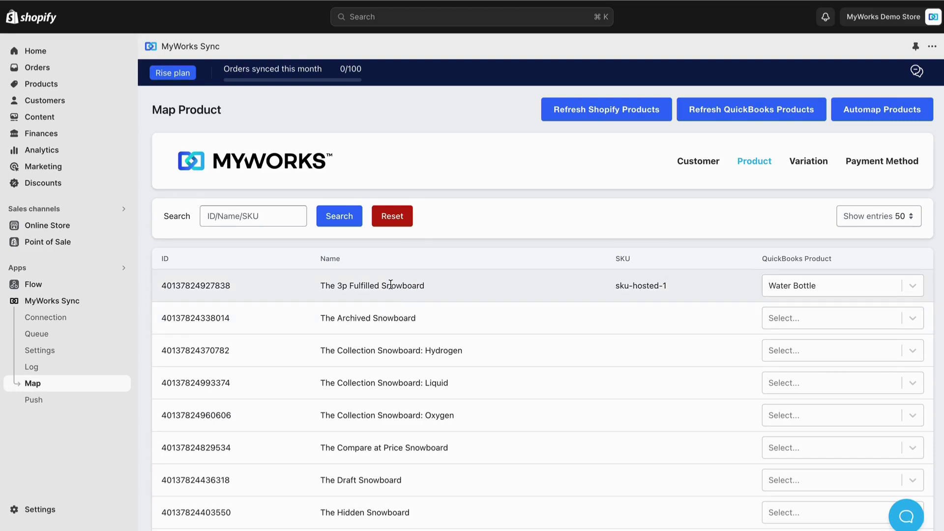
- Open the variation mapping and review the Shopify variations with their SKUs and QuickBooks product assignments
click(806, 166)
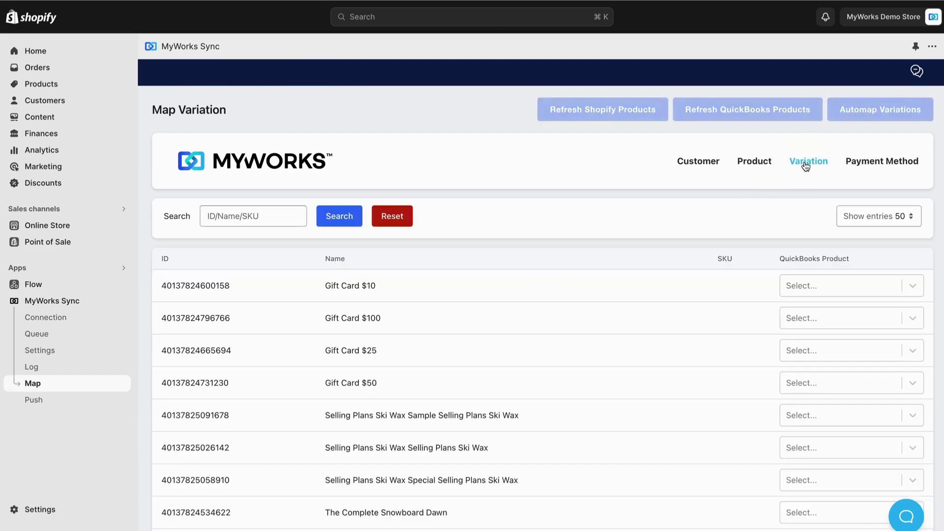
scroll(344, 300, down, 3)
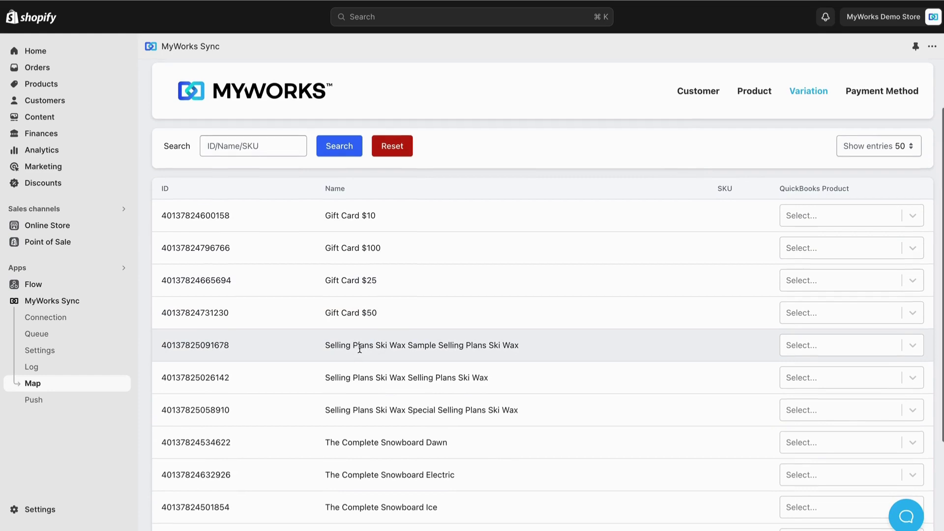
scroll(359, 348, up, 3)
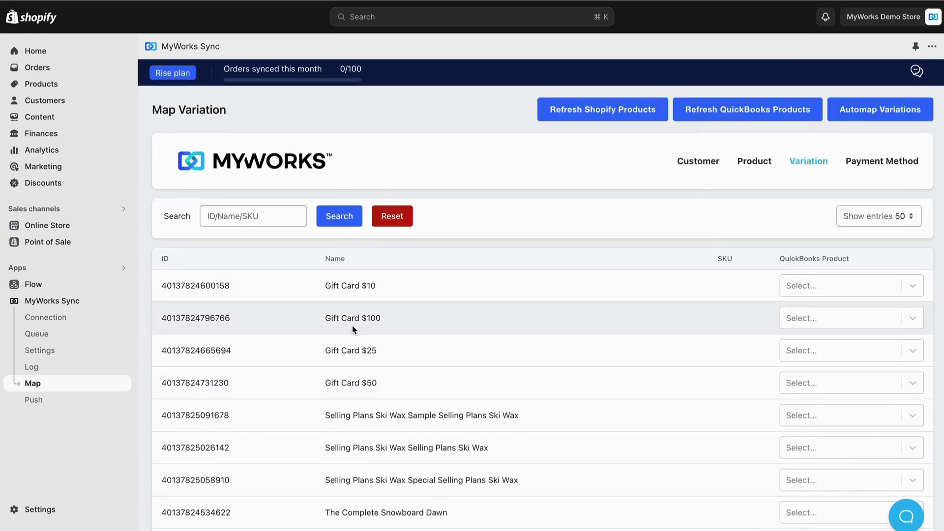
scroll(356, 320, down, 1)
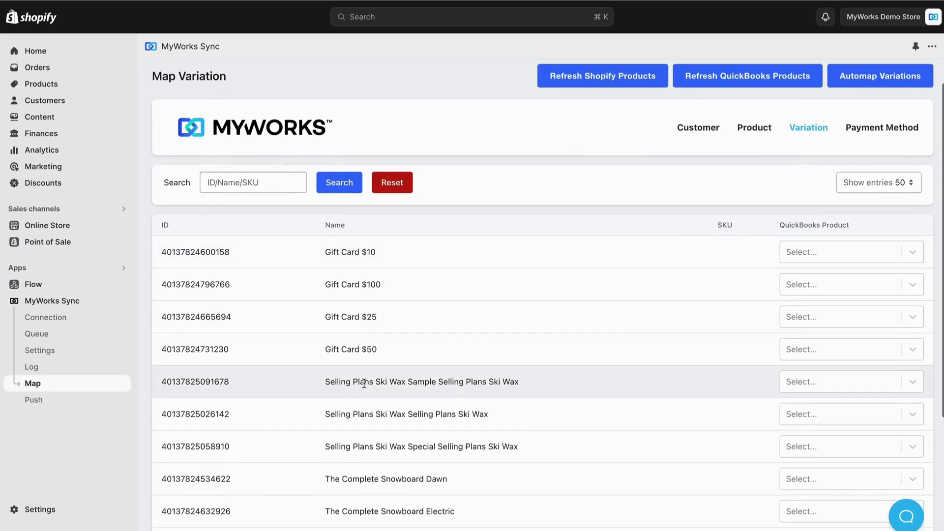
scroll(363, 384, down, 4)
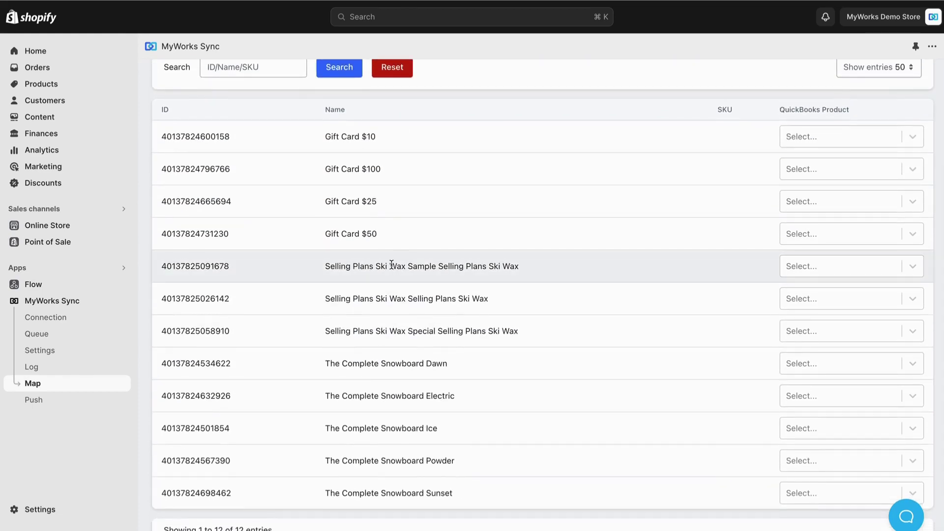
scroll(399, 268, up, 1)
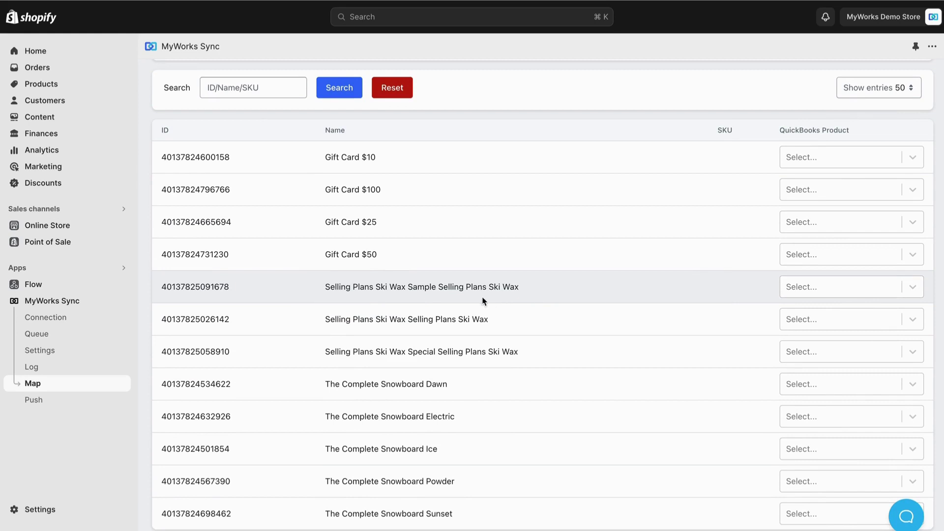
scroll(481, 295, up, 2)
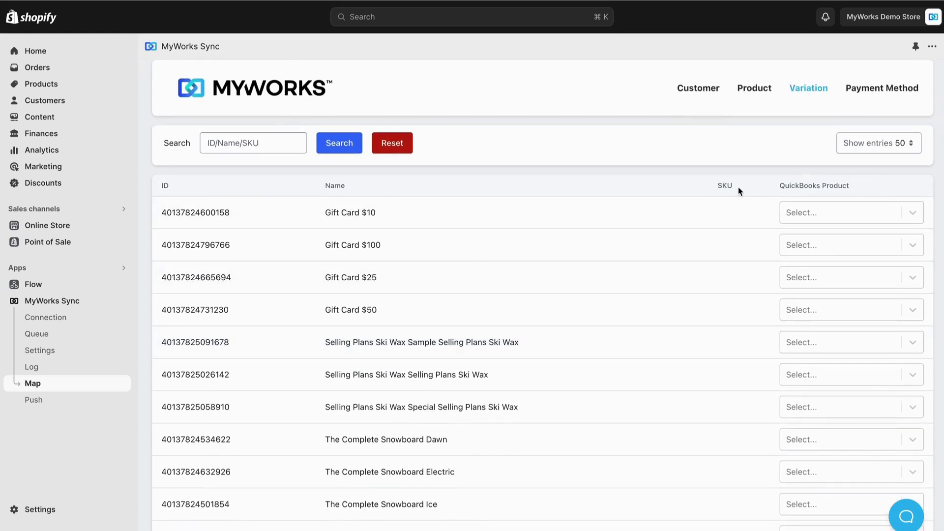
scroll(796, 152, up, 2)
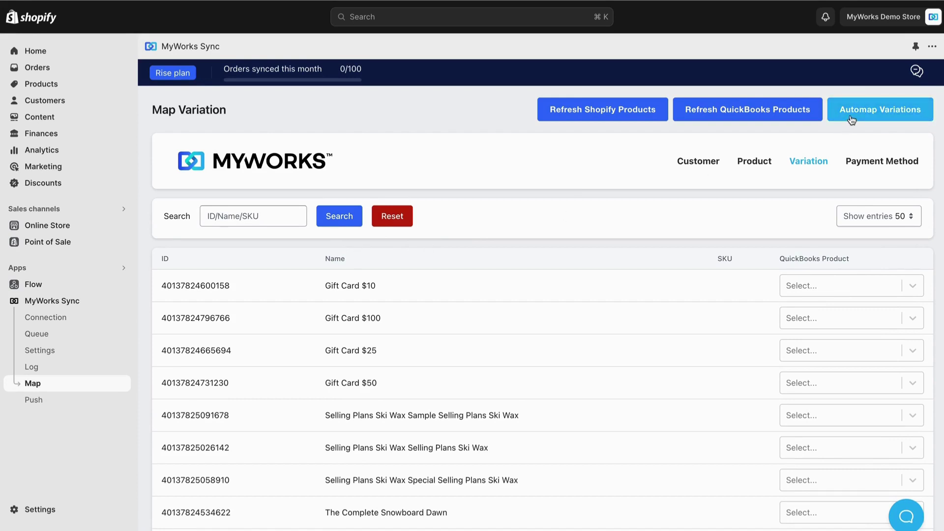
scroll(491, 347, down, 3)
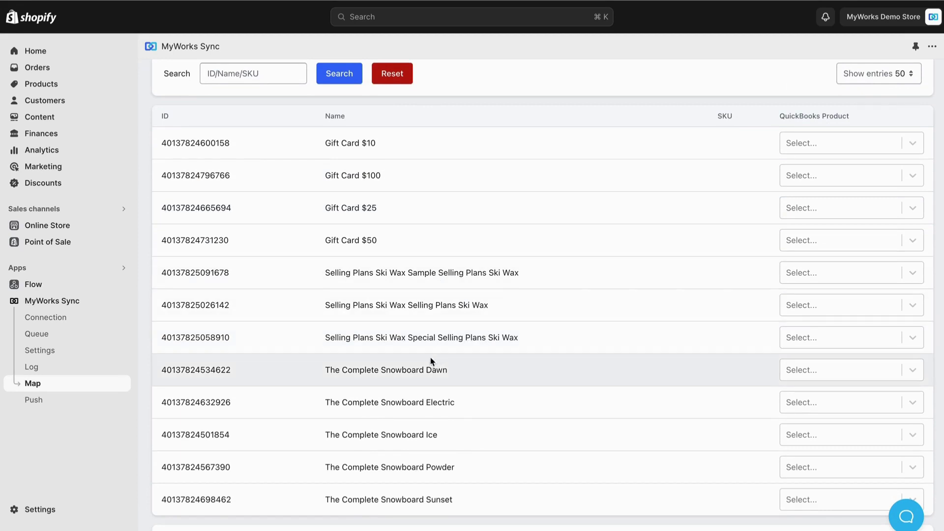
- Inspect the Selling Plans Ski Wax variations and browse the QuickBooks products available for the Sample Selling Plans Ski Wax variation without choosing one
drag(472, 272, 512, 272)
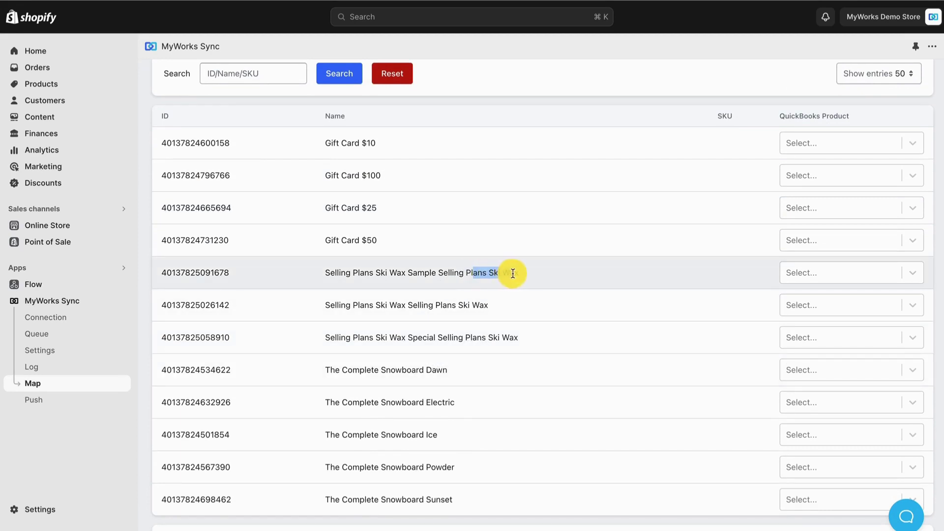
drag(458, 305, 484, 305)
click(500, 341)
click(836, 272)
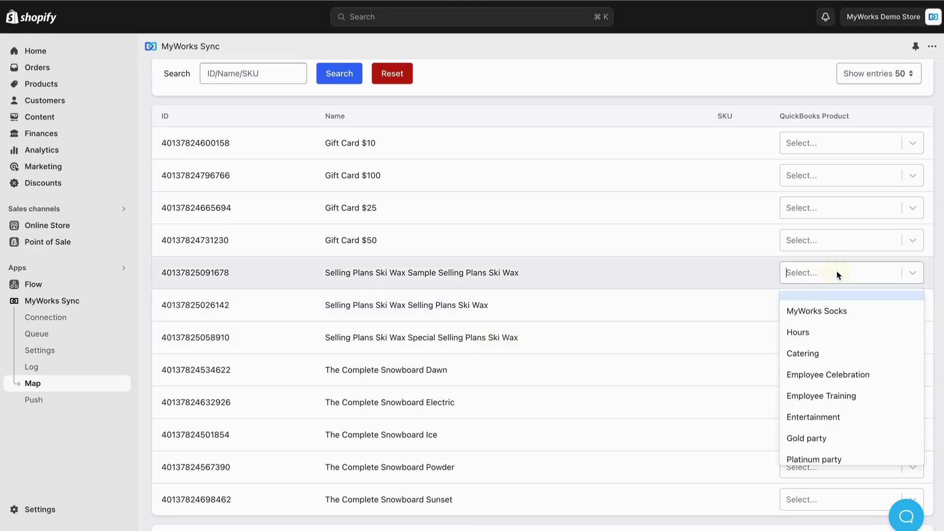
scroll(821, 350, down, 6)
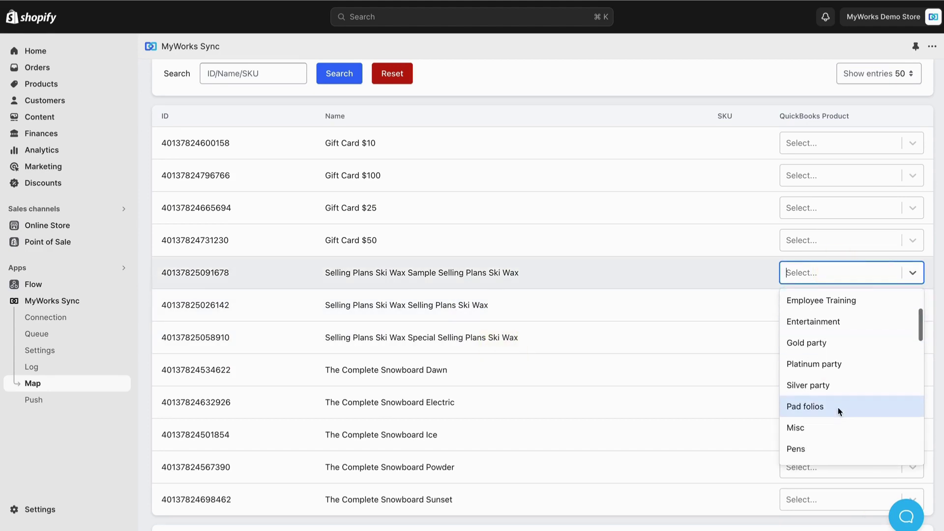
scroll(831, 387, down, 5)
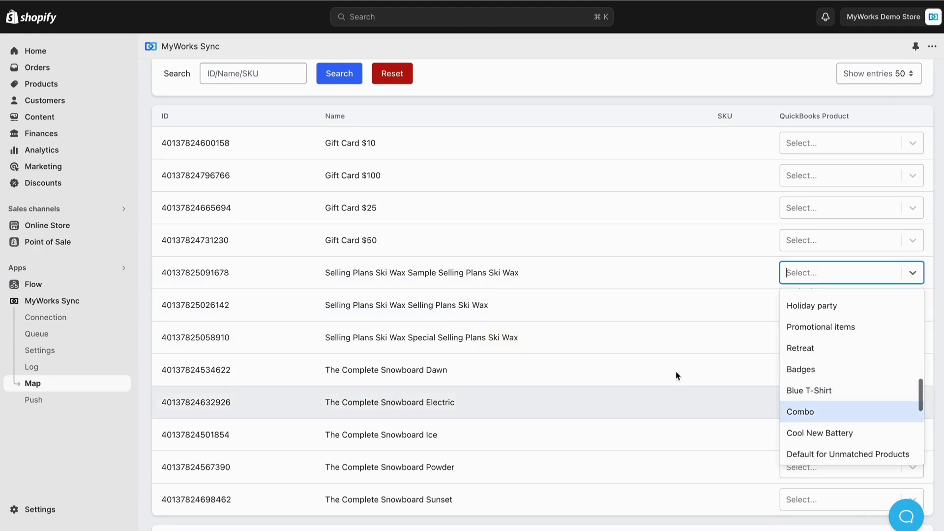
click(579, 331)
scroll(586, 329, up, 3)
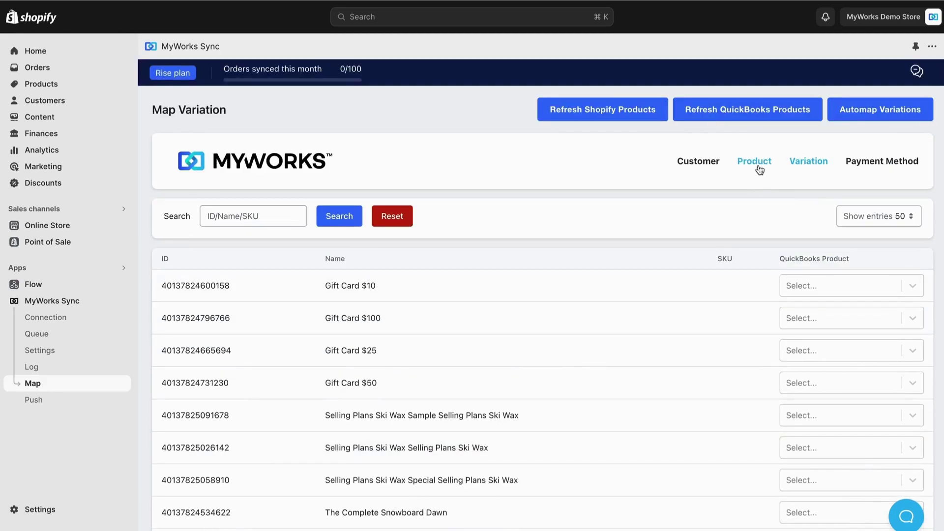
- Open the payment method mapping and review the Shopify Payments and PayPal sections
click(860, 164)
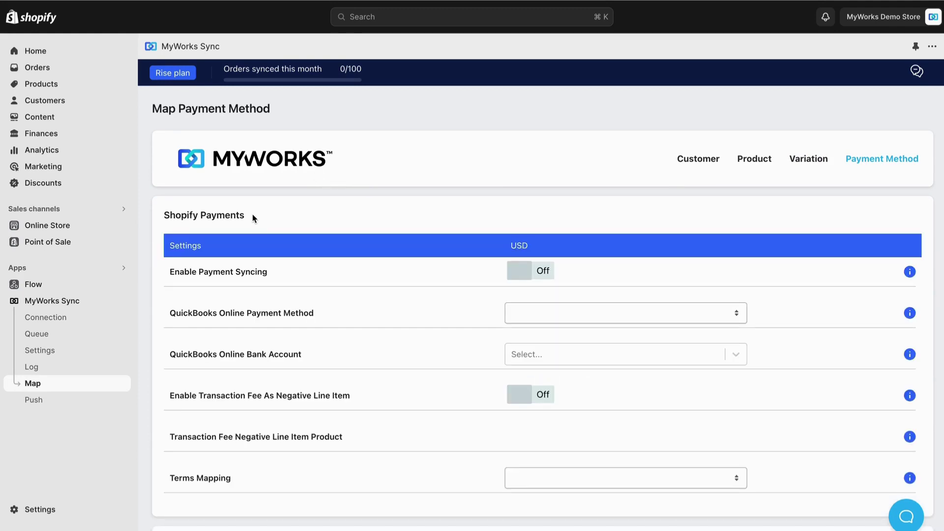
drag(253, 215, 171, 215)
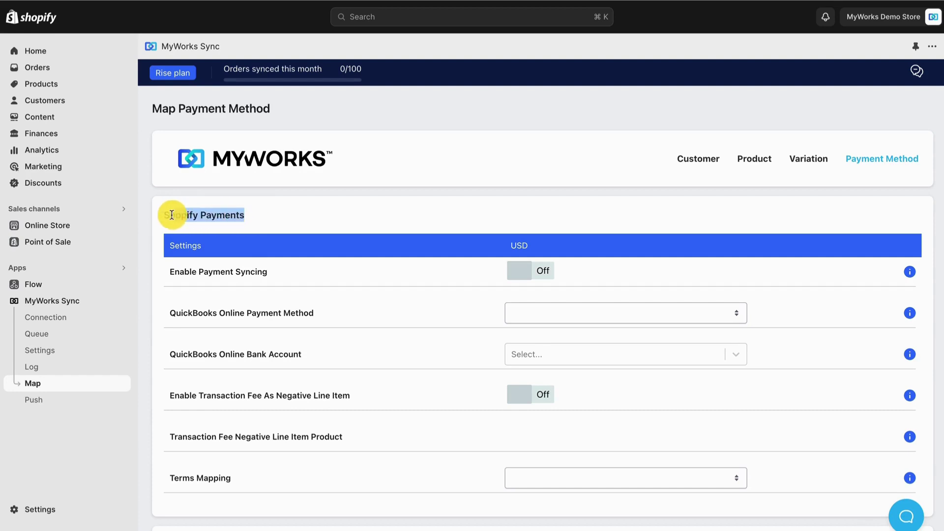
scroll(172, 215, down, 3)
drag(195, 444, 175, 444)
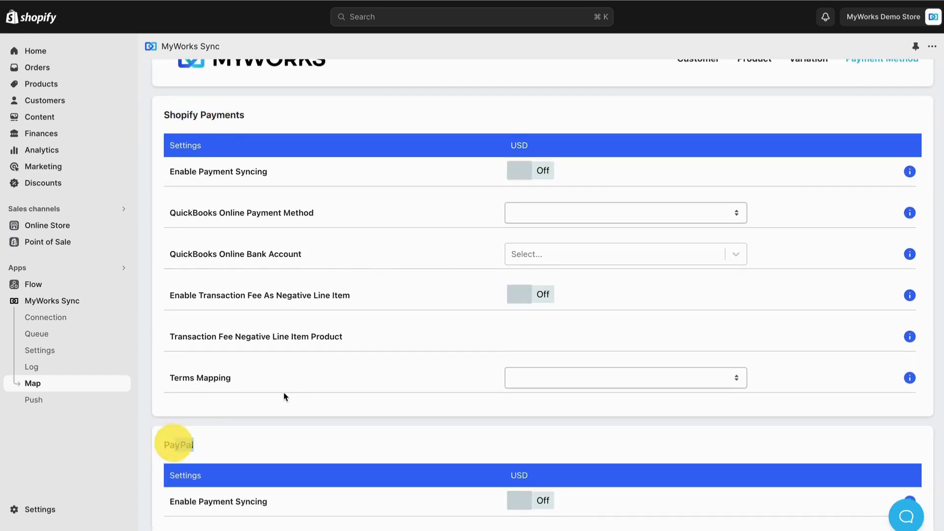
scroll(284, 396, up, 3)
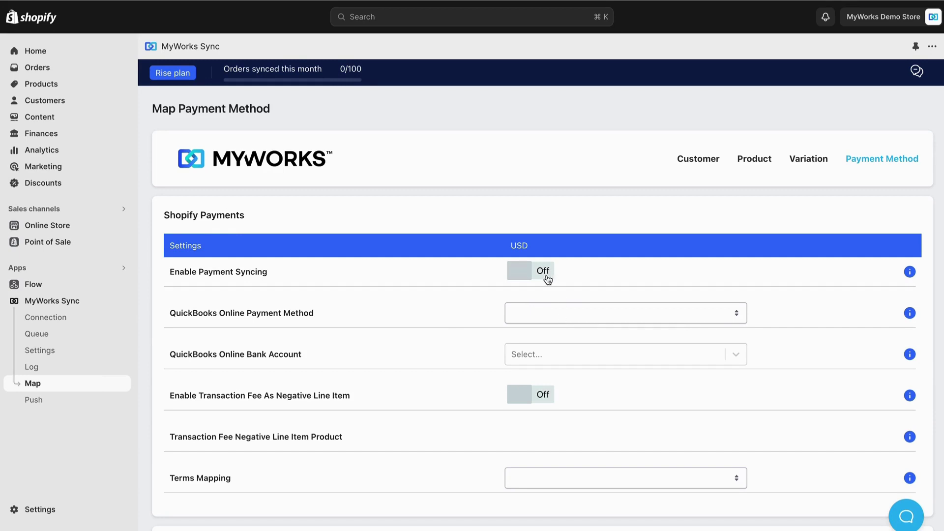
- Enable payment syncing for Shopify Payments in USD and set its QuickBooks Online payment method to Card
click(518, 270)
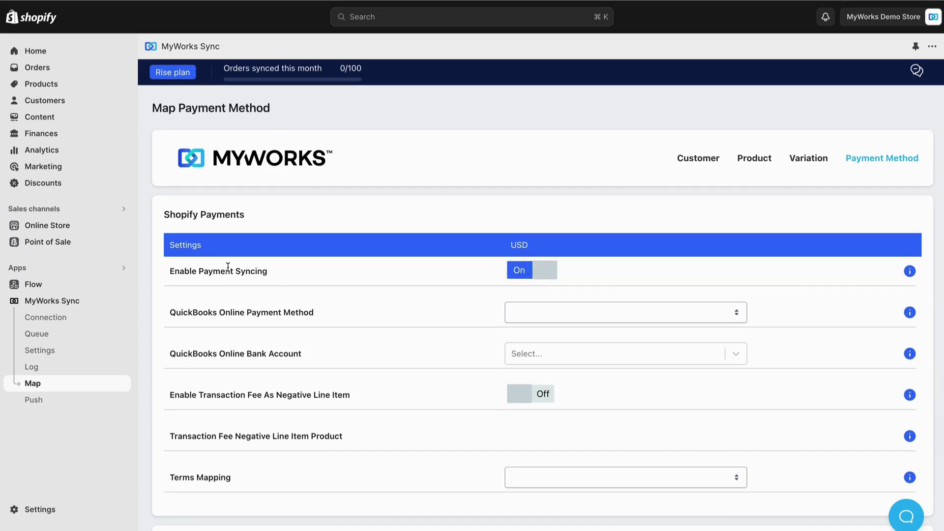
scroll(228, 268, up, 1)
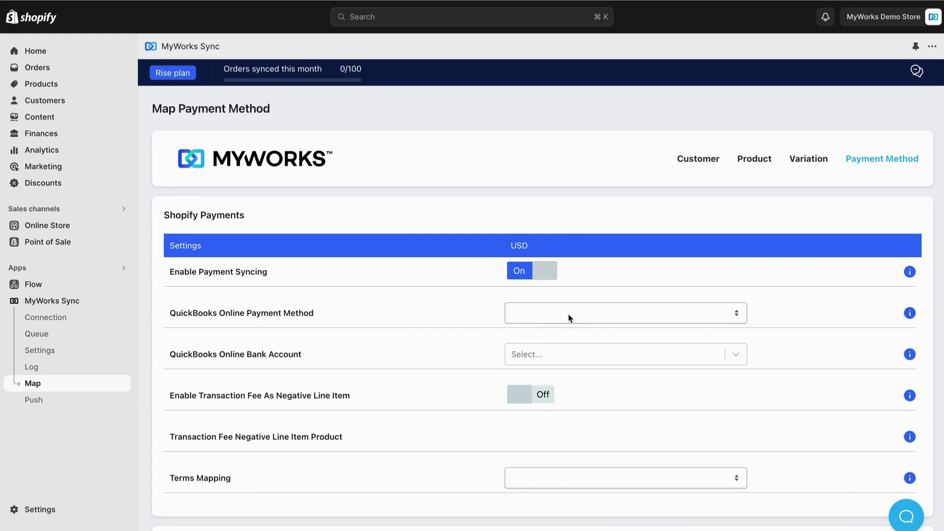
click(569, 318)
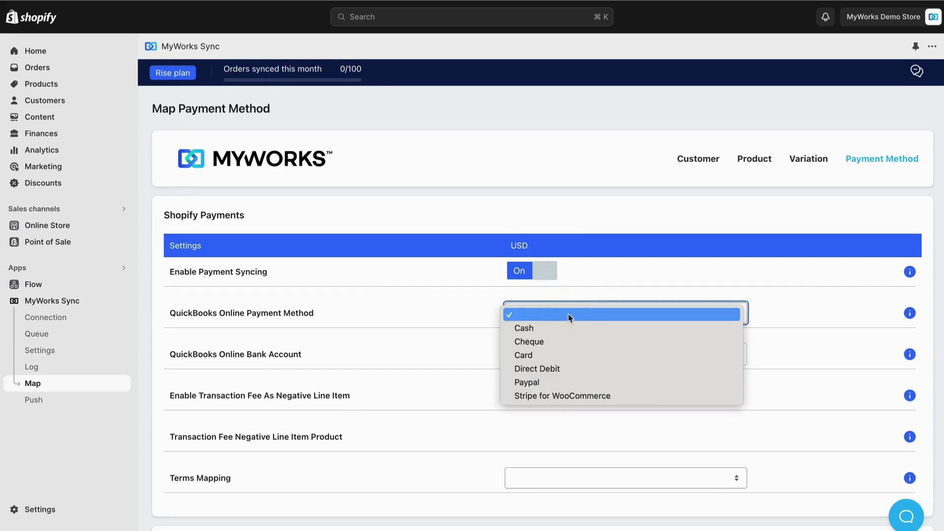
click(548, 361)
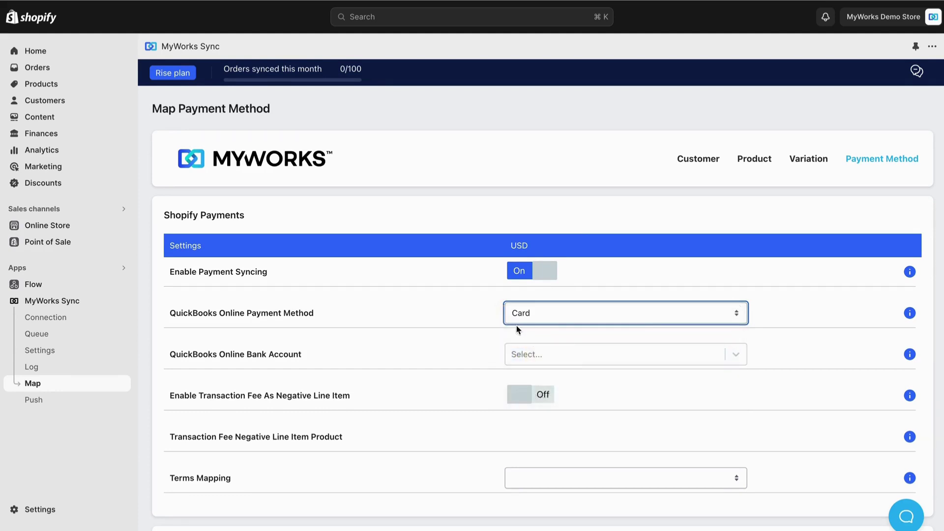
click(475, 318)
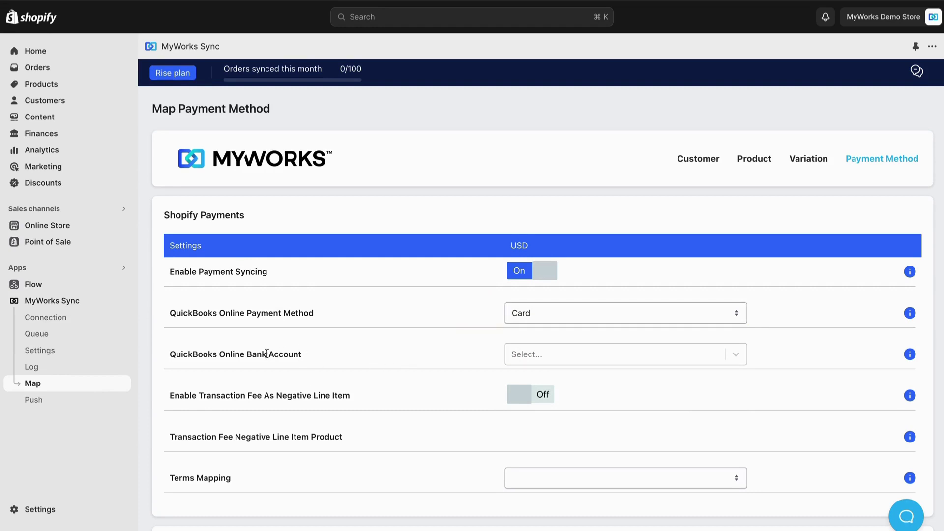
- Set the QuickBooks Online bank account for Shopify Payments to Shopify Clearing (Bank)
click(586, 357)
scroll(573, 412, down, 1)
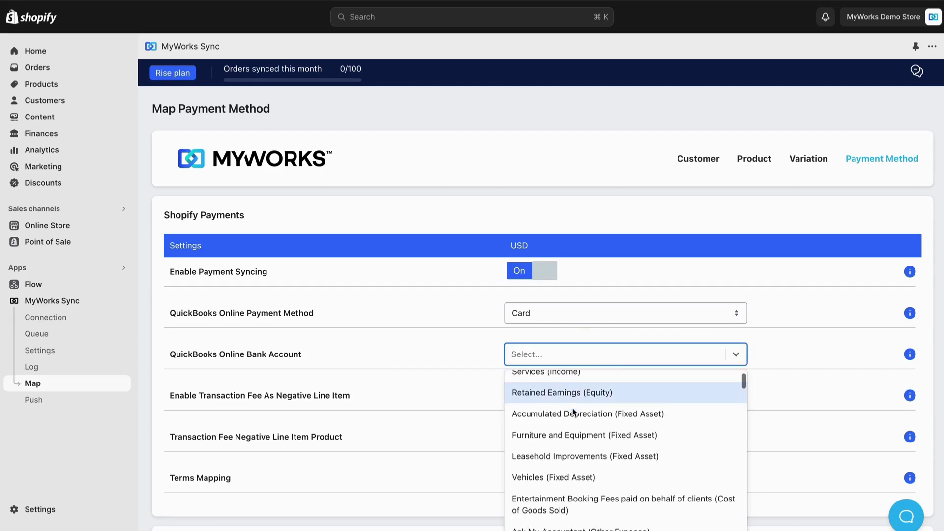
scroll(574, 412, down, 5)
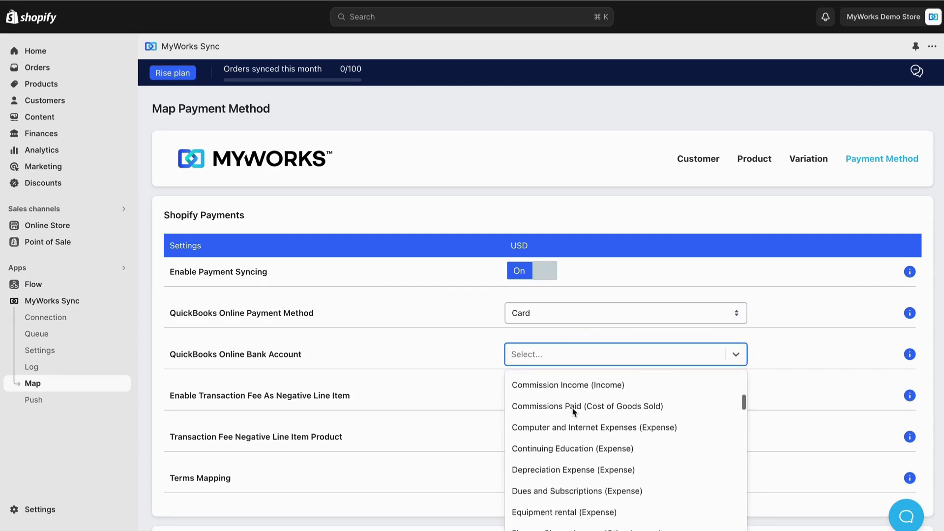
scroll(574, 412, down, 6)
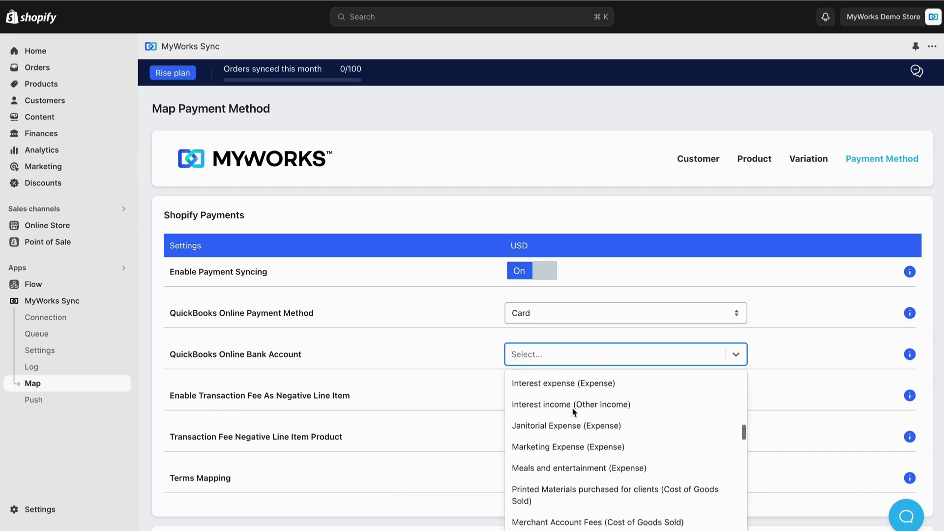
scroll(574, 412, down, 6)
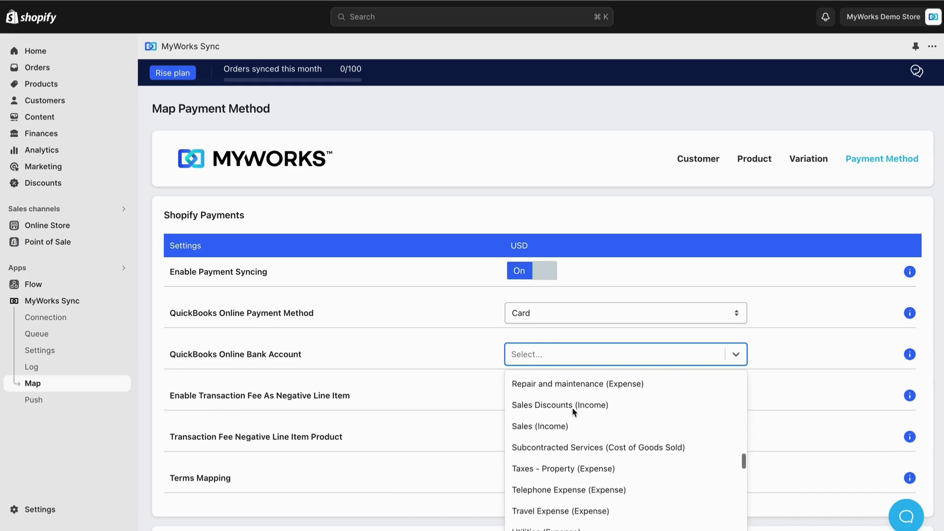
scroll(574, 412, down, 6)
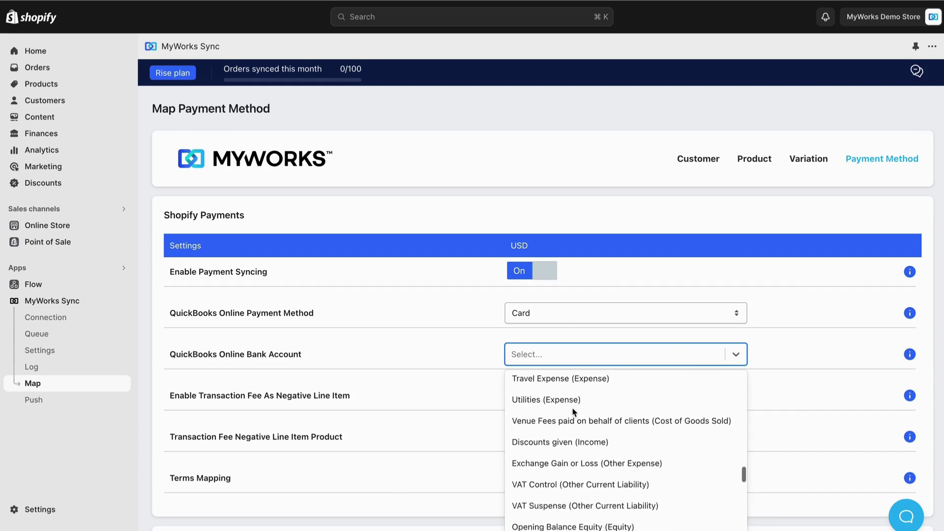
scroll(574, 412, down, 5)
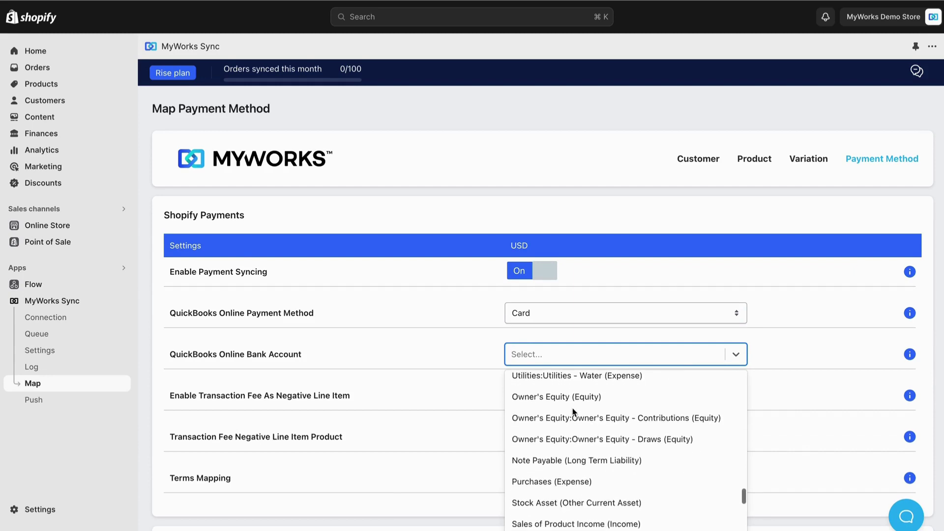
scroll(574, 412, down, 5)
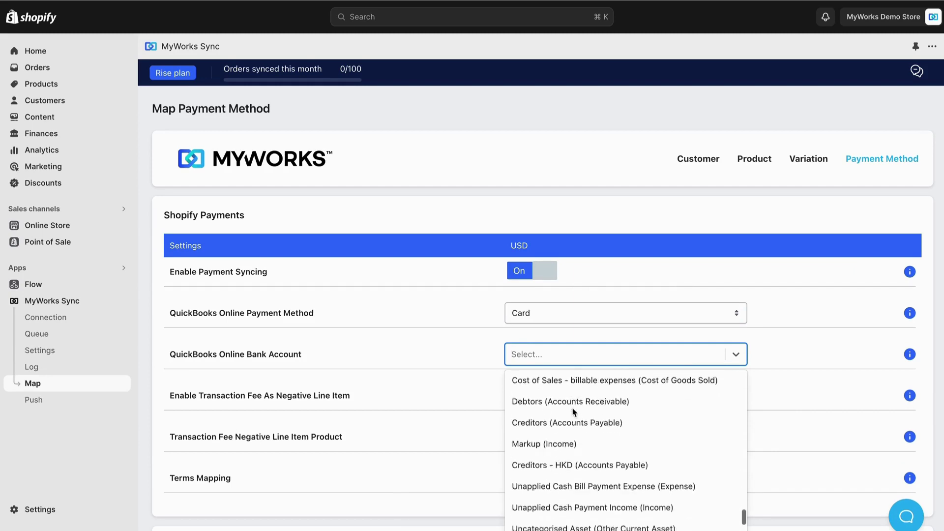
scroll(574, 412, down, 5)
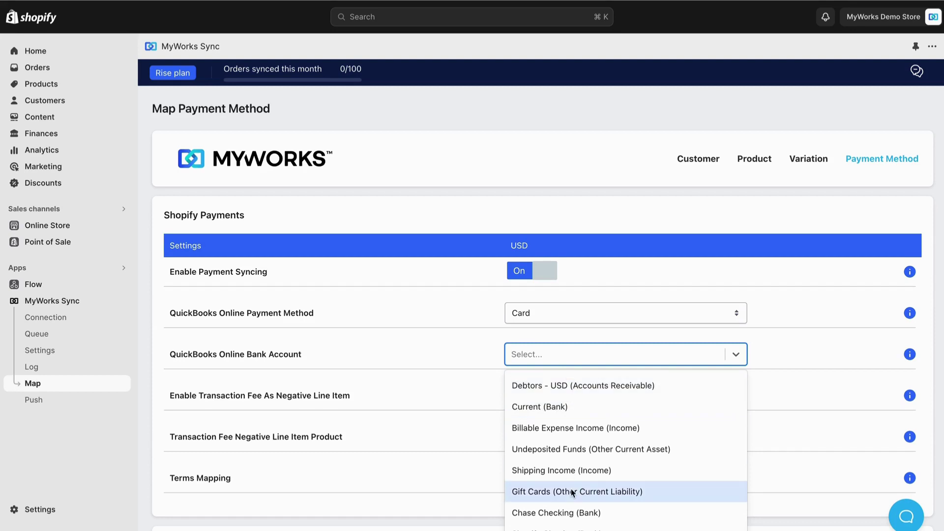
click(592, 528)
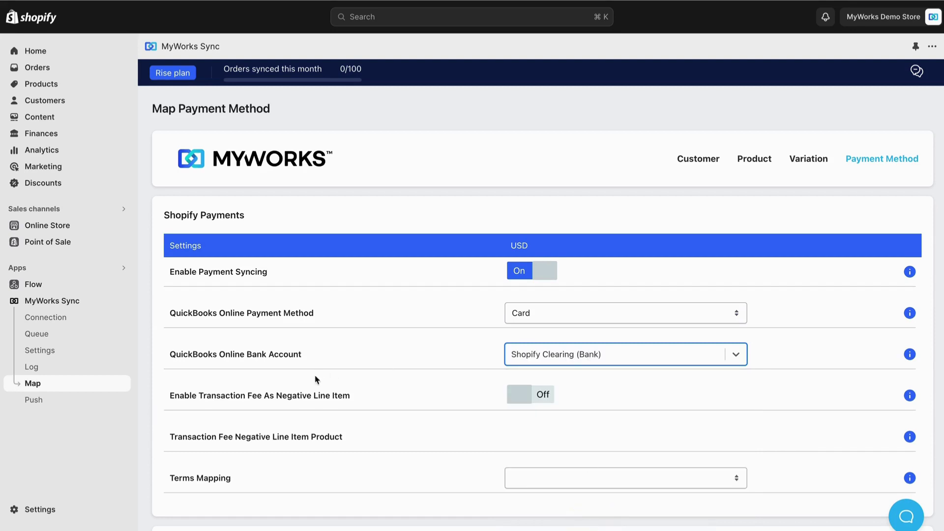
- Look up Chase accounts among the Shopify Payments bank account choices and reselect Shopify Clearing (Bank)
click(570, 363)
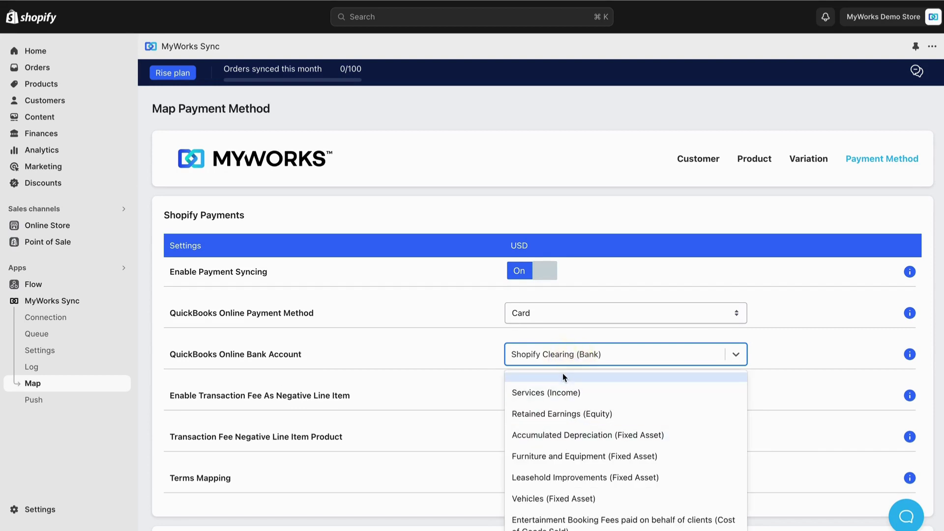
click(583, 352)
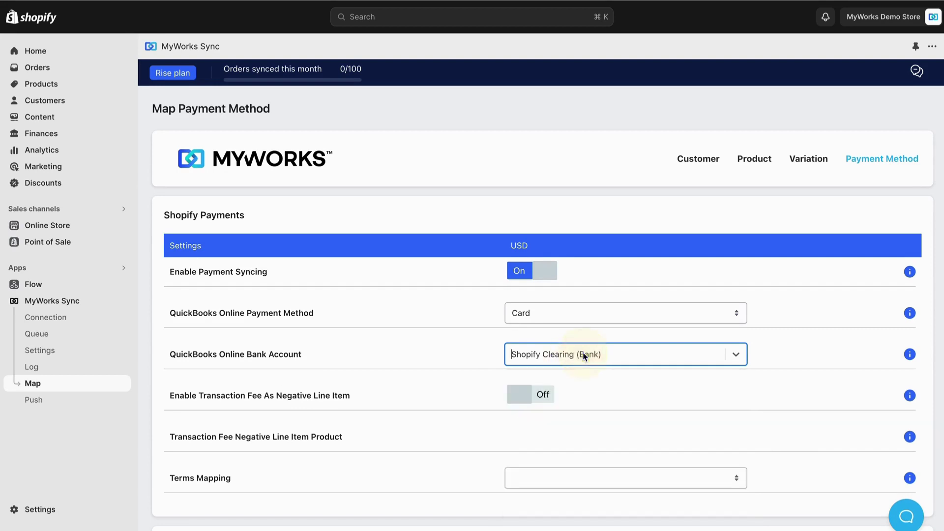
text(chase)
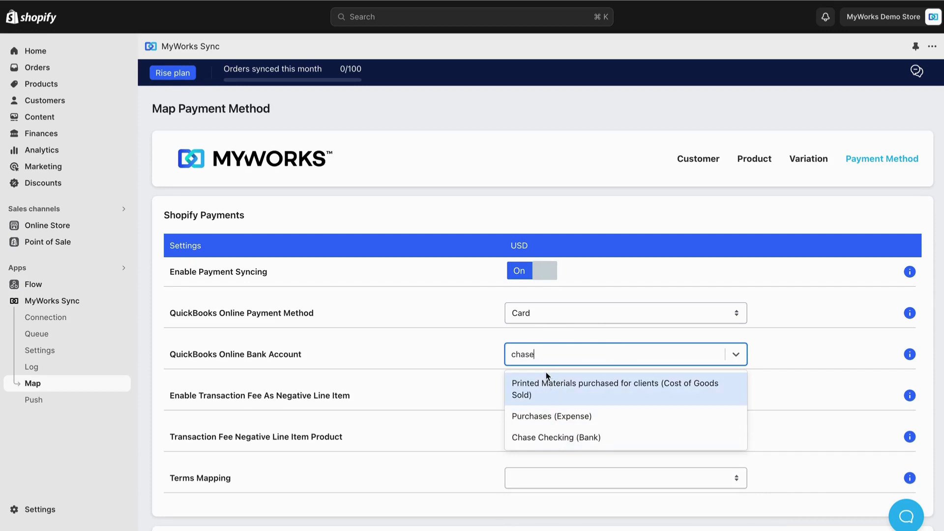
key(BackSpace)
key(BackSpace)
key(BackSpace)
key(BackSpace)
key(BackSpace)
text(shop)
key(Return)
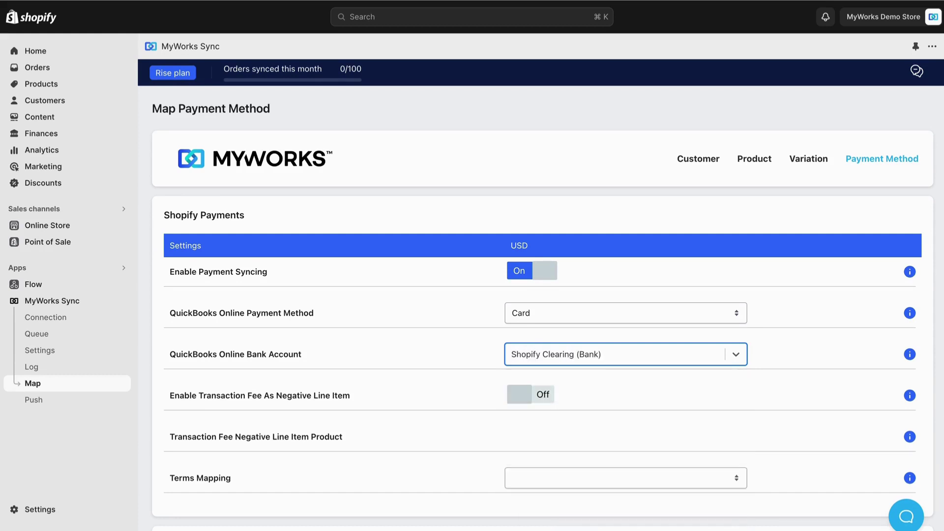
click(377, 399)
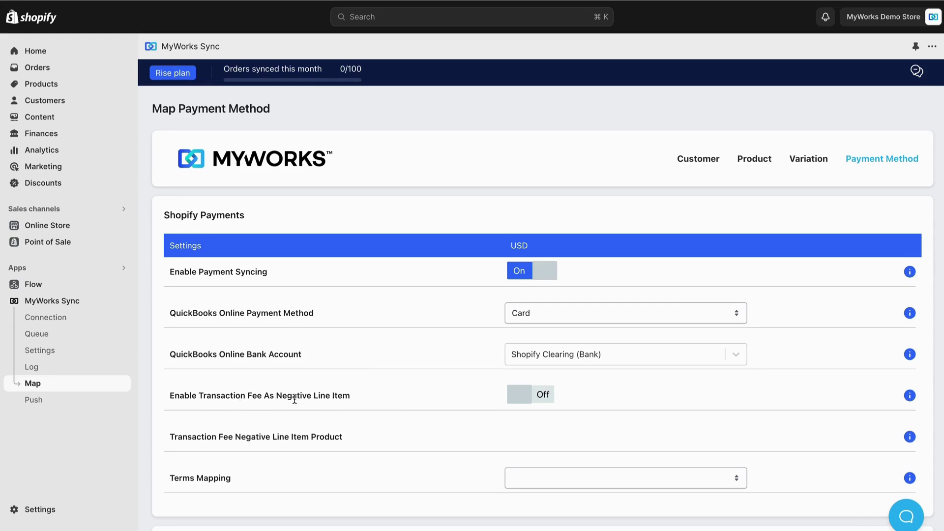
- Enable the transaction fee as negative line item for Shopify Payments and browse the fee line item products without choosing one
click(523, 397)
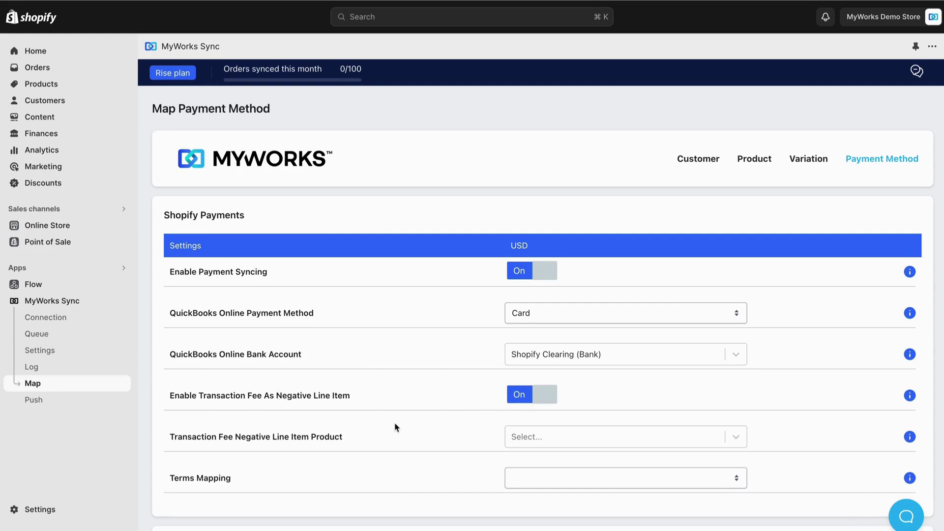
click(542, 438)
scroll(543, 408, down, 5)
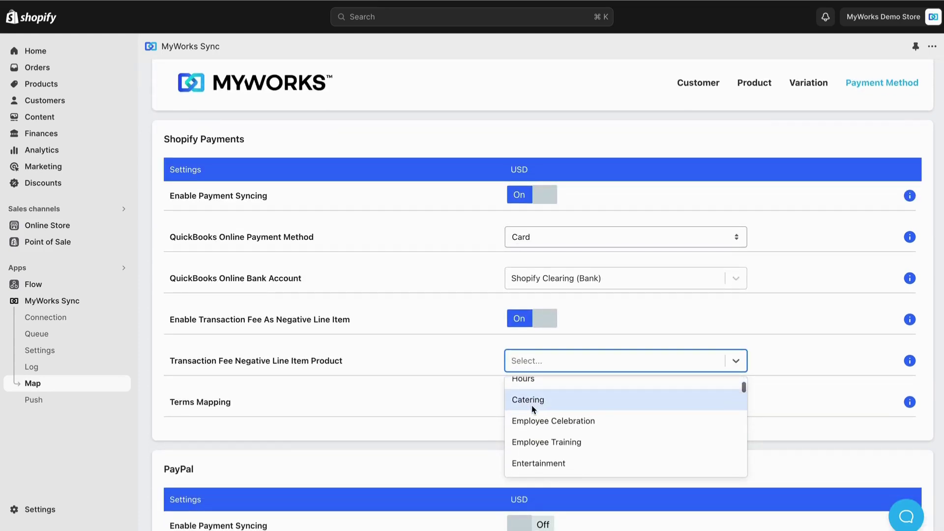
scroll(549, 404, down, 6)
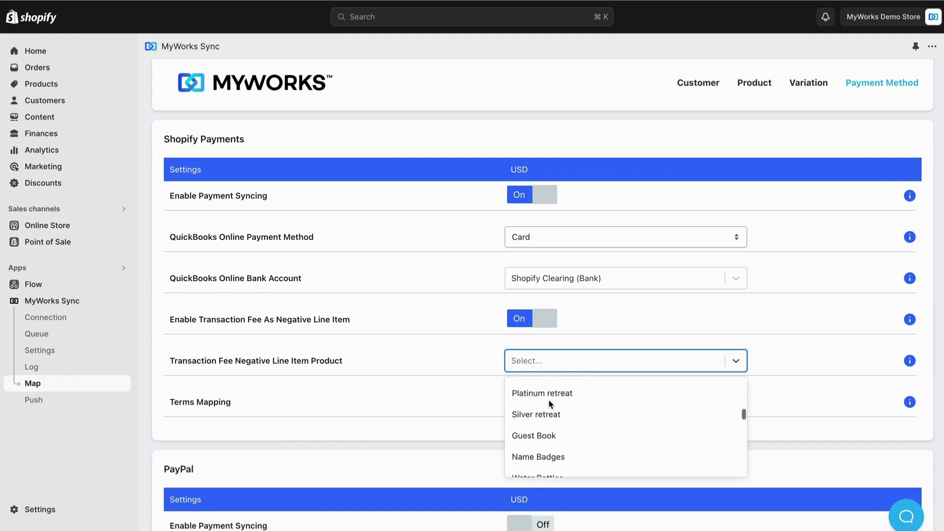
scroll(549, 404, down, 7)
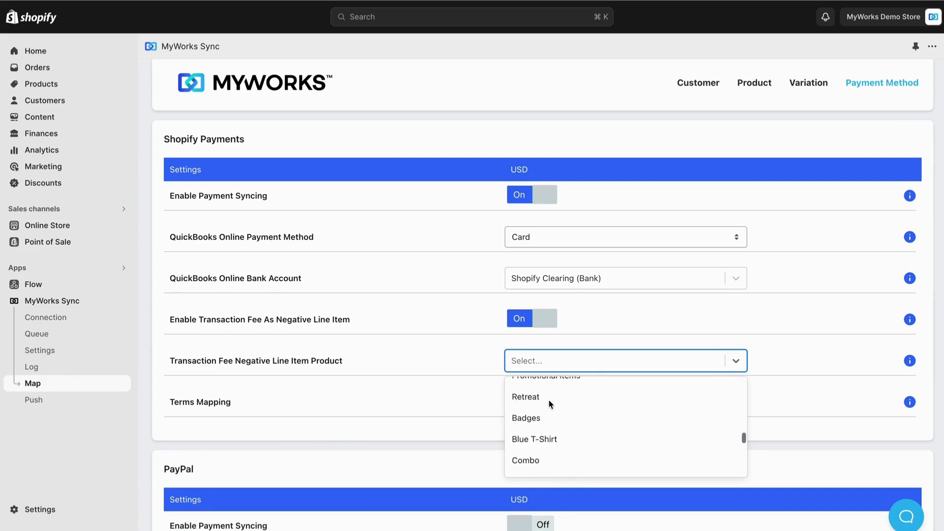
scroll(550, 404, down, 4)
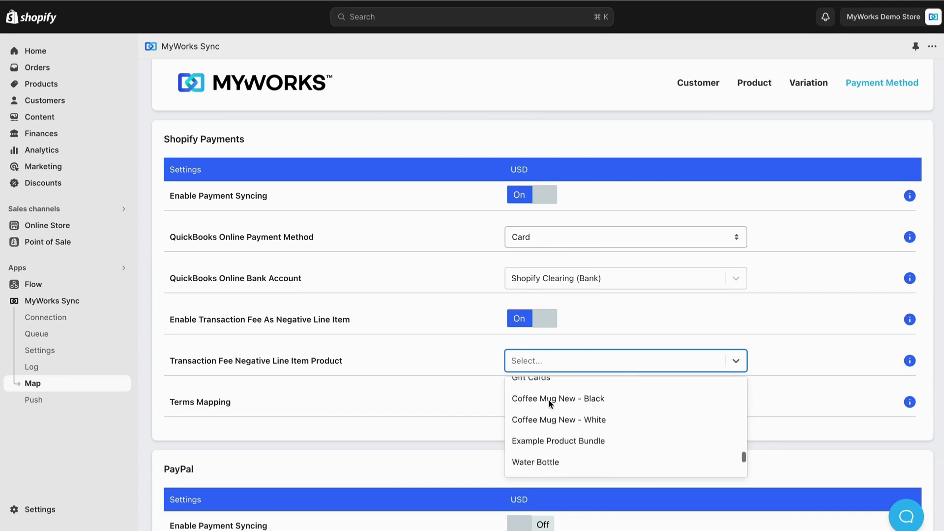
click(393, 369)
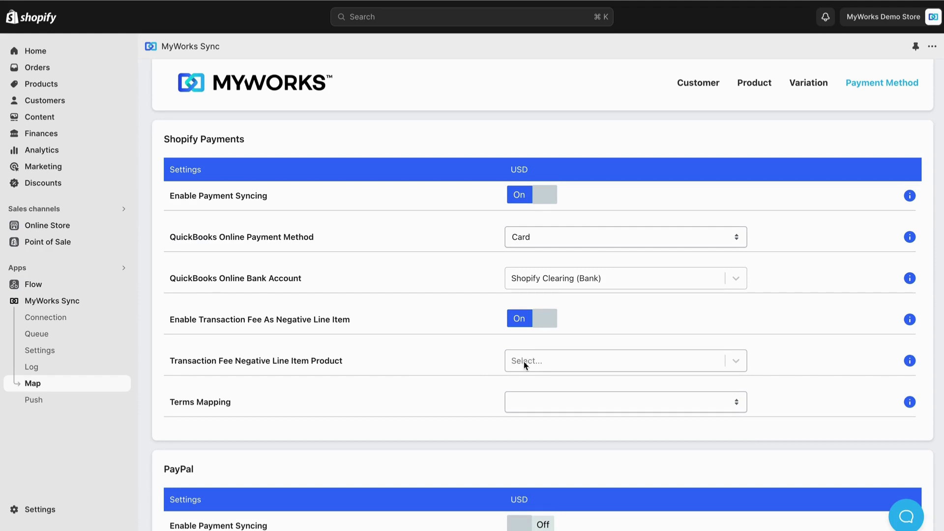
- Review the payment terms available for the Shopify Payments terms mapping without choosing one
scroll(524, 362, up, 2)
click(540, 455)
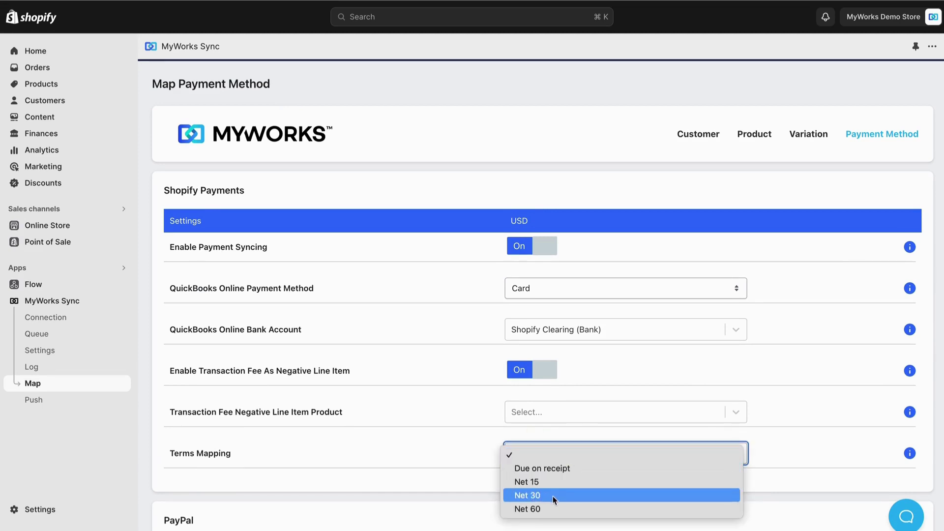
click(465, 453)
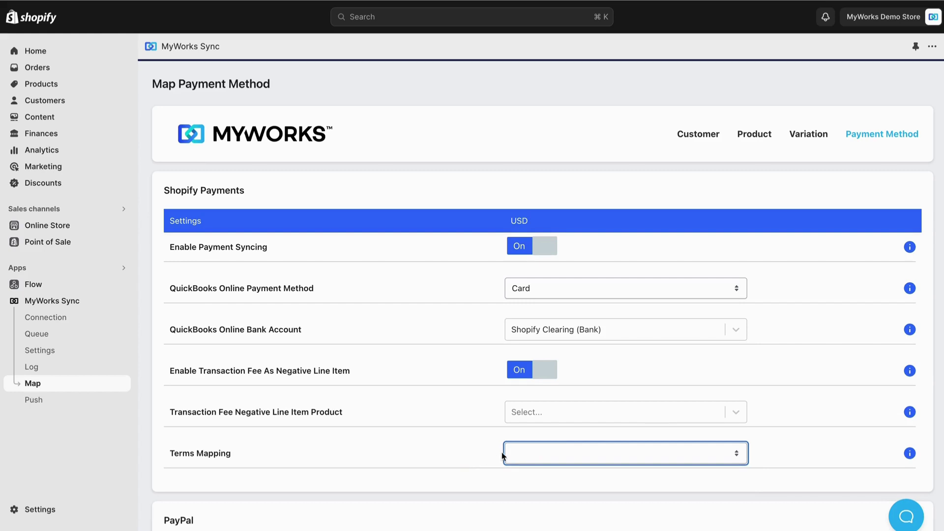
click(514, 453)
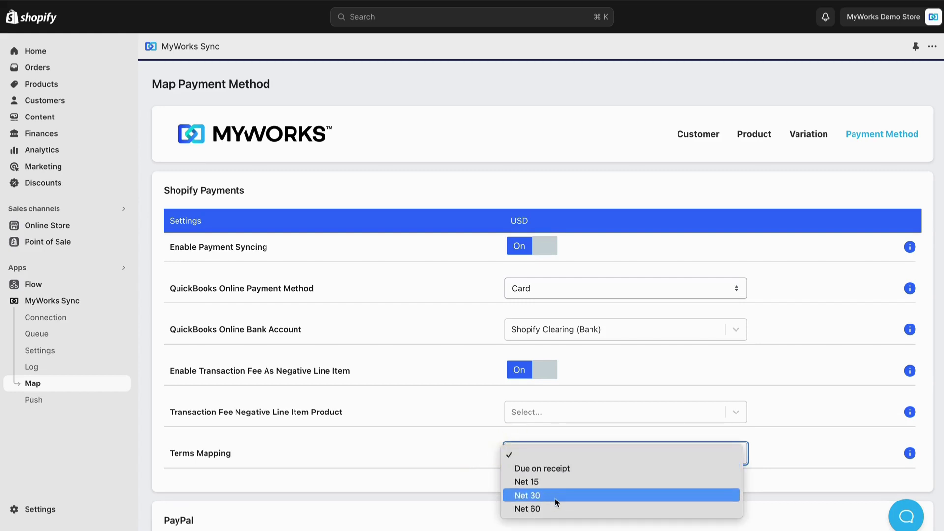
click(401, 458)
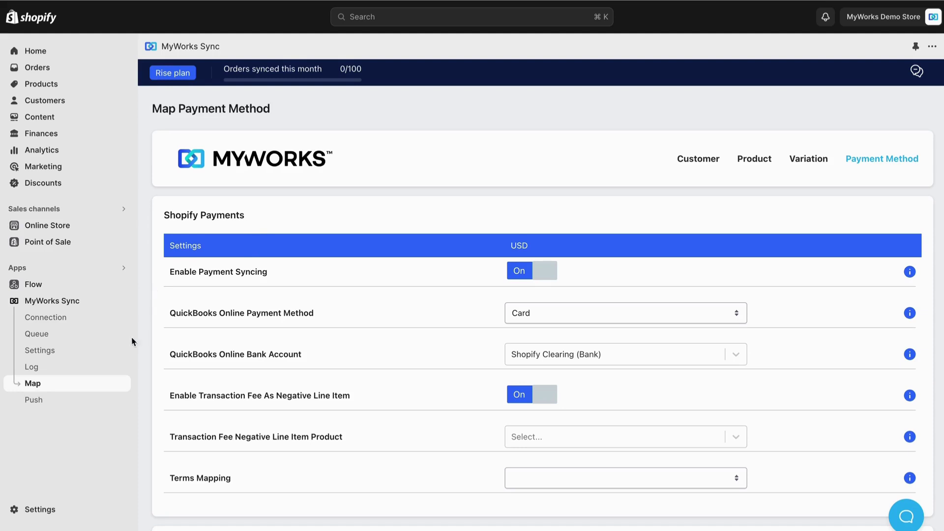
- Open the MyWorks Sync default settings and set the default for unmatched products to Default for Unmatched Products
click(73, 350)
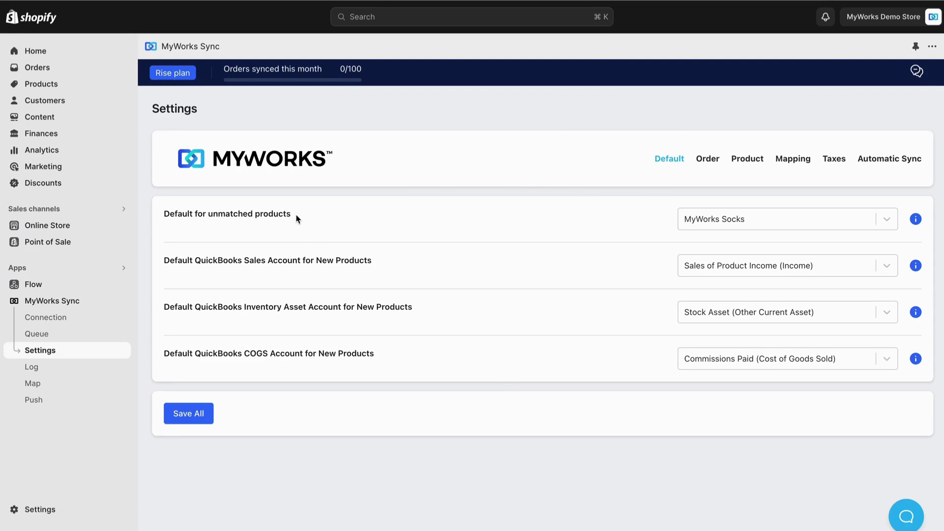
drag(290, 214, 164, 214)
click(739, 219)
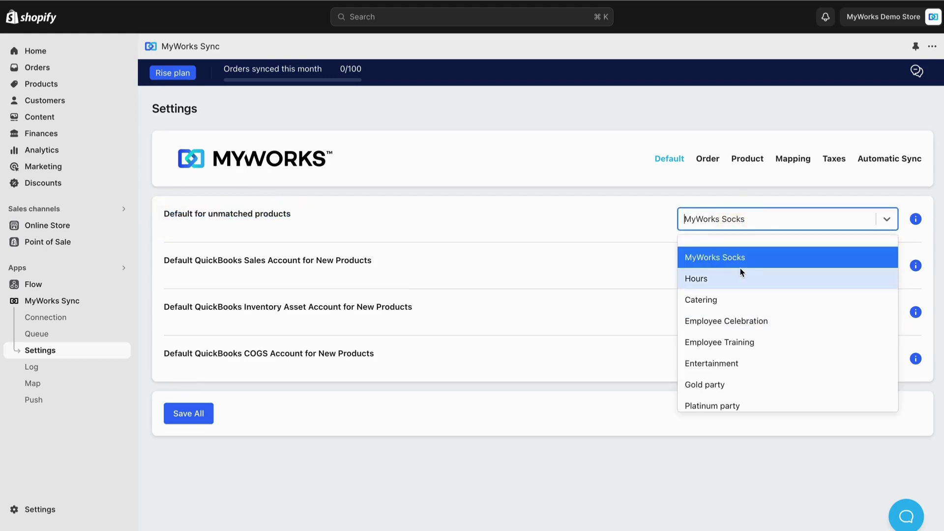
text(def)
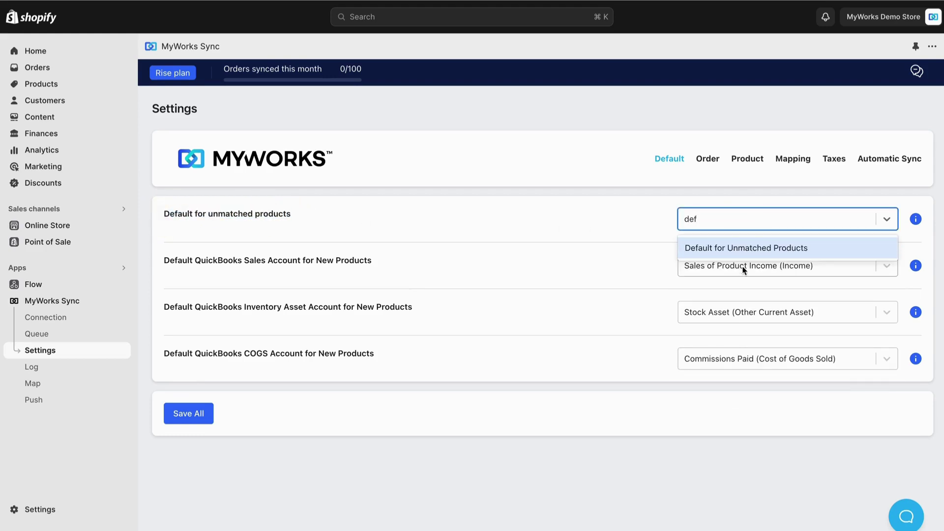
click(740, 249)
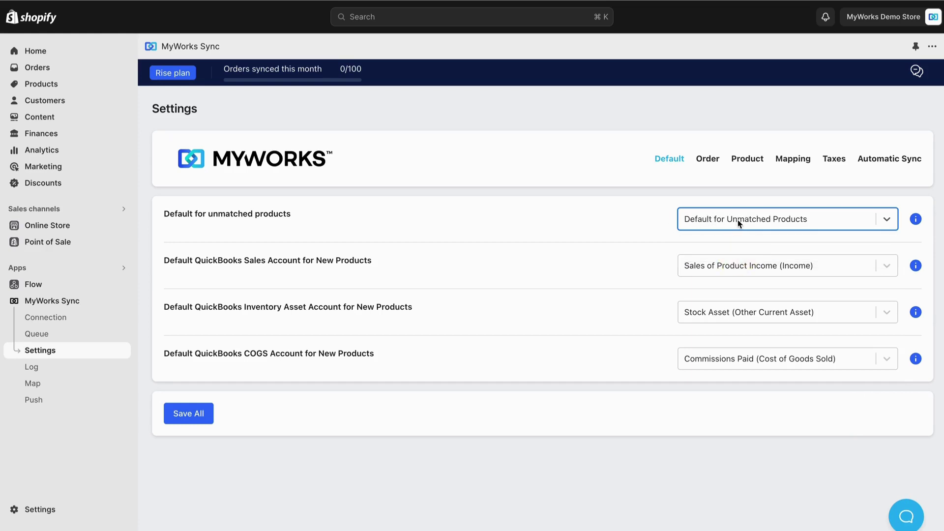
click(653, 224)
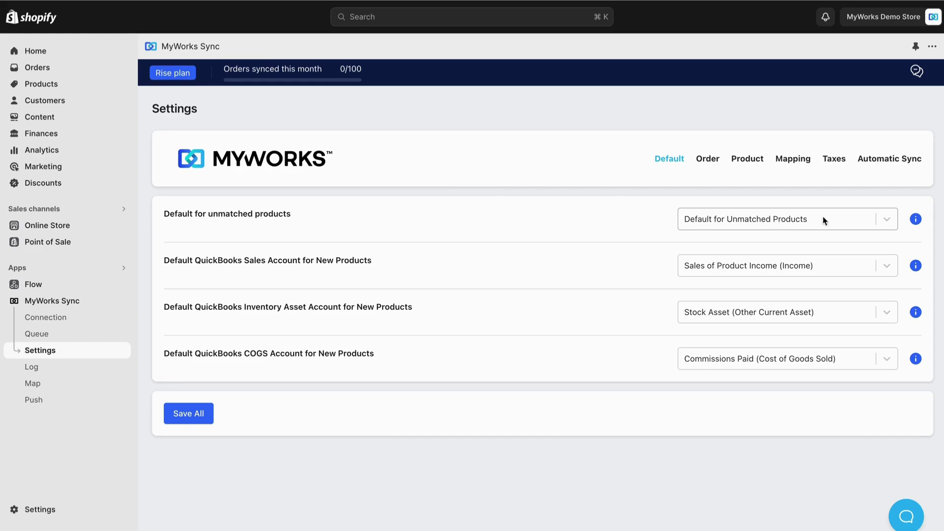
- Review the default QuickBooks sales, inventory asset and COGS account settings for new products
click(771, 218)
click(579, 231)
drag(303, 262, 374, 263)
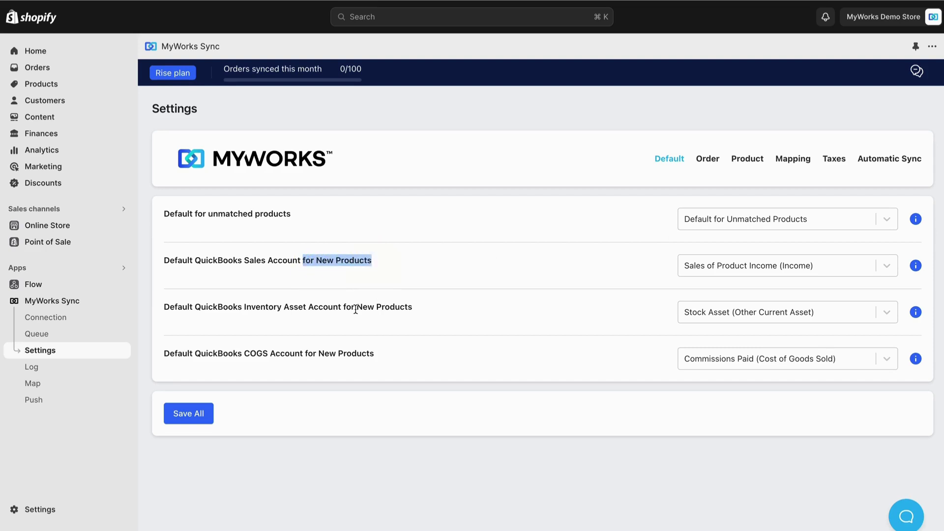
drag(342, 306, 412, 308)
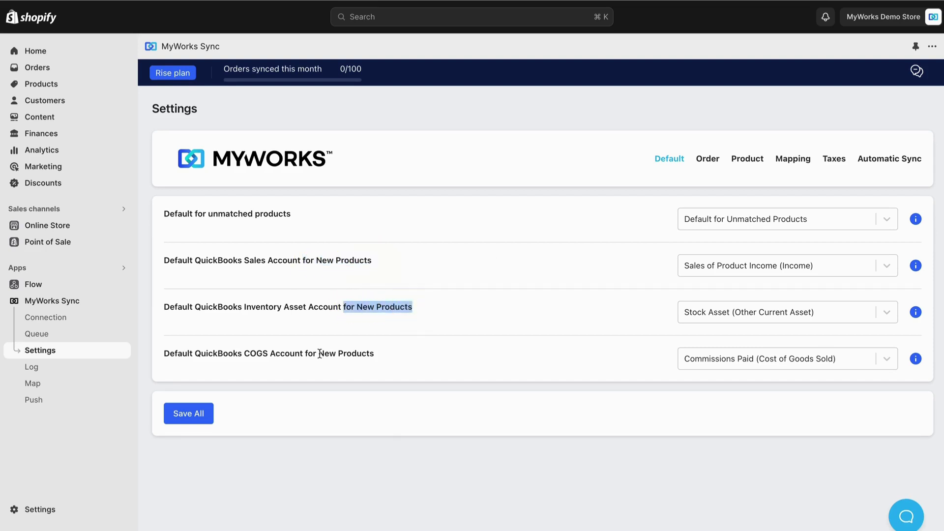
drag(303, 355, 381, 355)
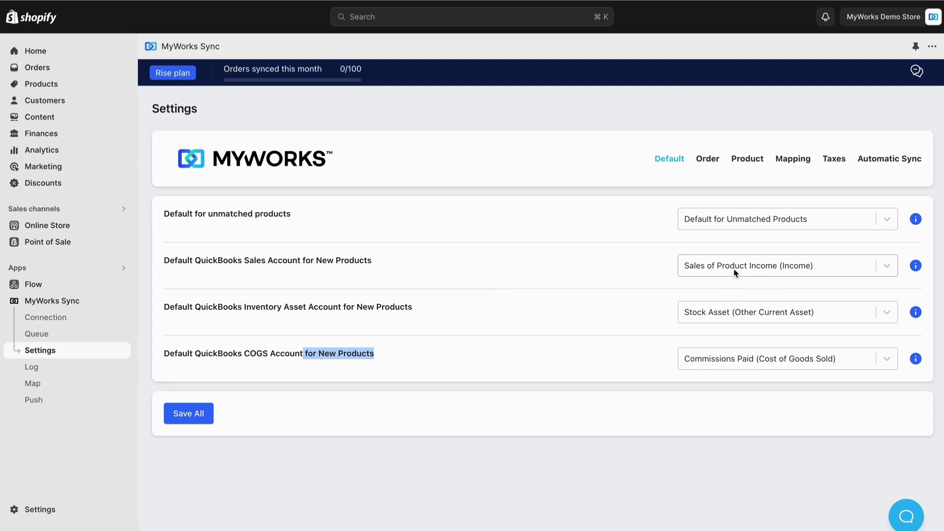
click(332, 337)
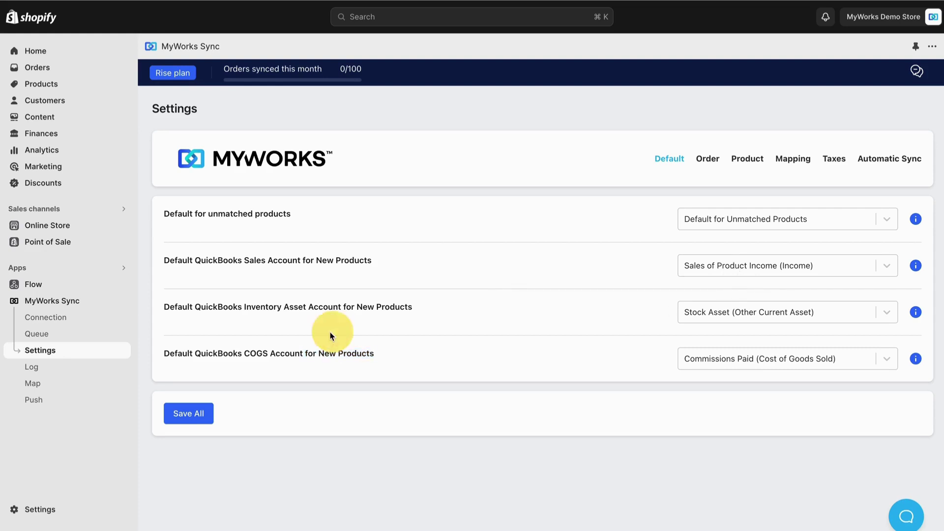
- Open the automatic sync settings and review the data types for Shopify to QuickBooks Online and QuickBooks Online to Shopify
click(879, 161)
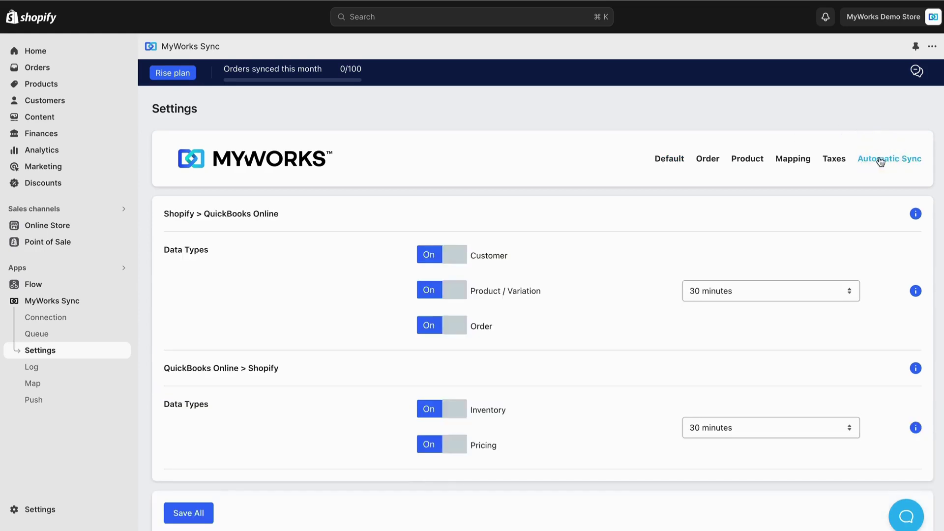
scroll(804, 219, down, 2)
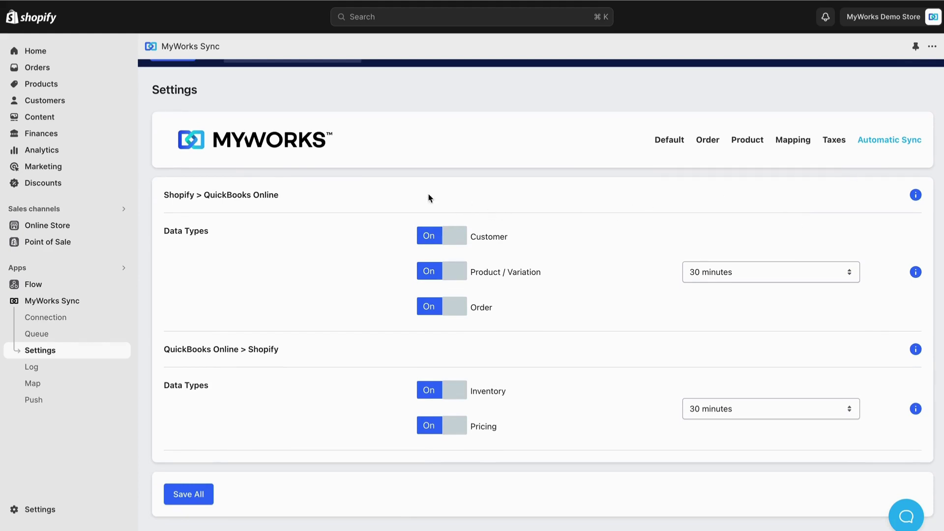
drag(169, 195, 280, 196)
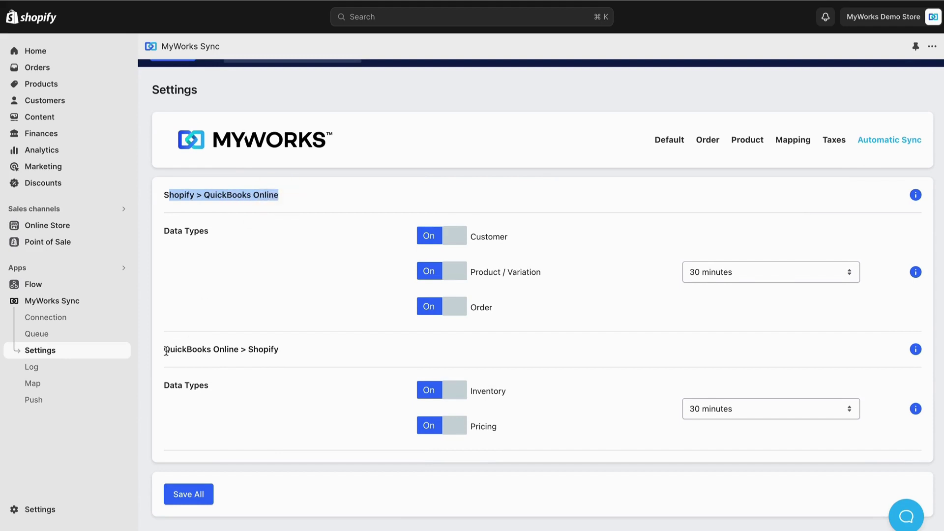
drag(164, 350, 274, 350)
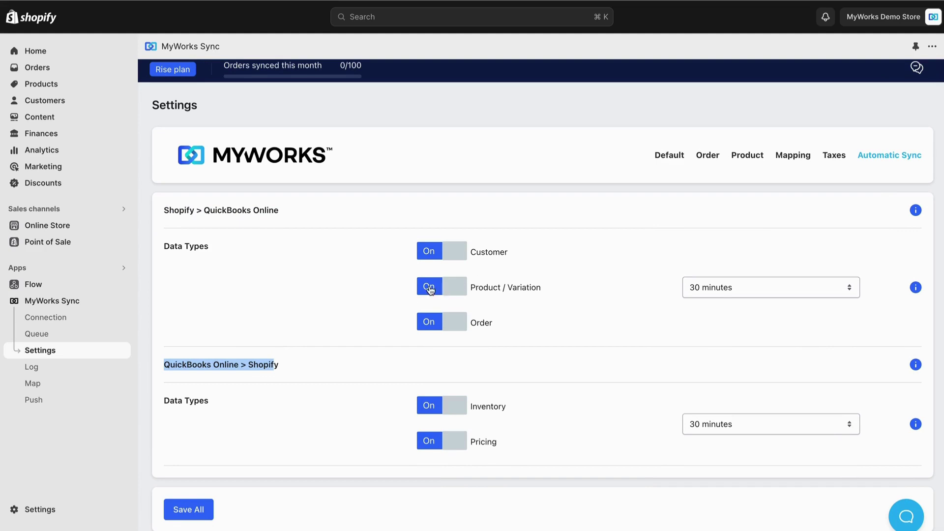
click(431, 289)
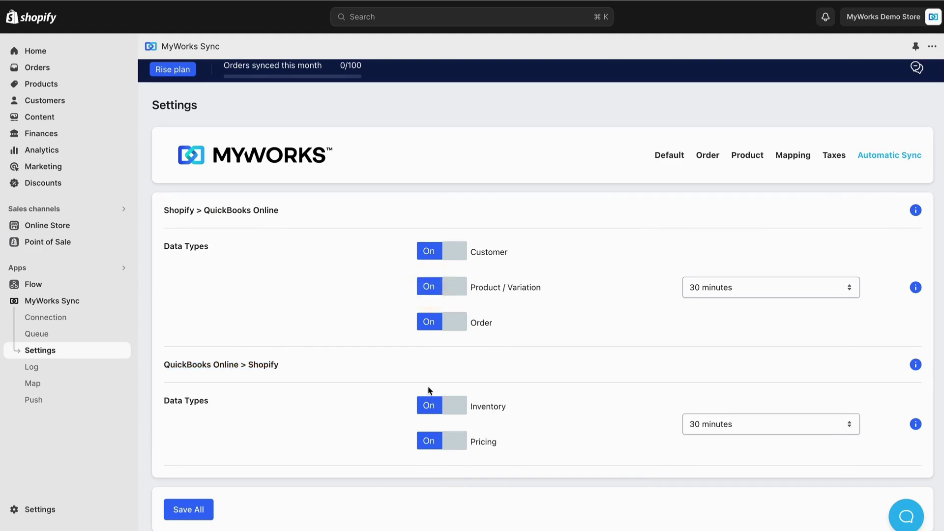
- Turn off automatic syncing of Product / Variation to QuickBooks Online and of Inventory and Pricing to Shopify
click(451, 292)
click(451, 402)
click(451, 440)
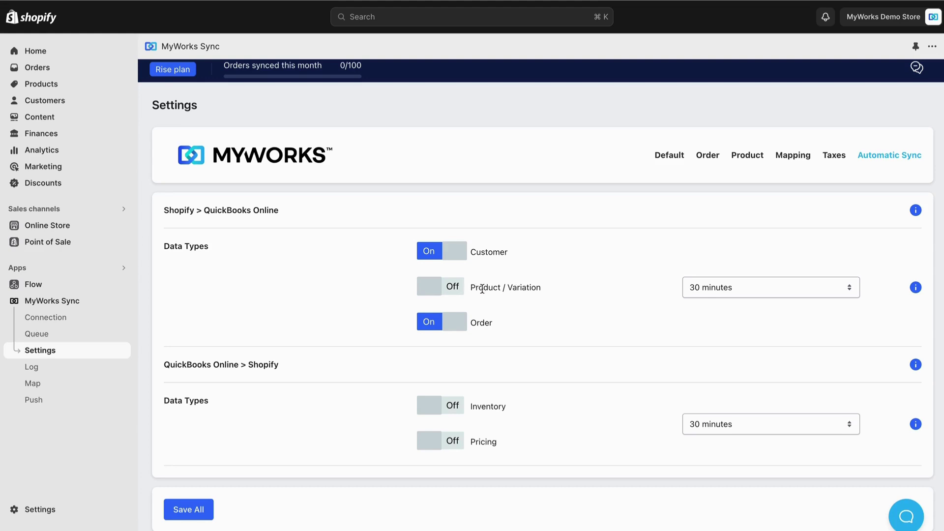
- Turn automatic syncing back on for Product / Variation to QuickBooks Online and for Inventory to Shopify
click(431, 288)
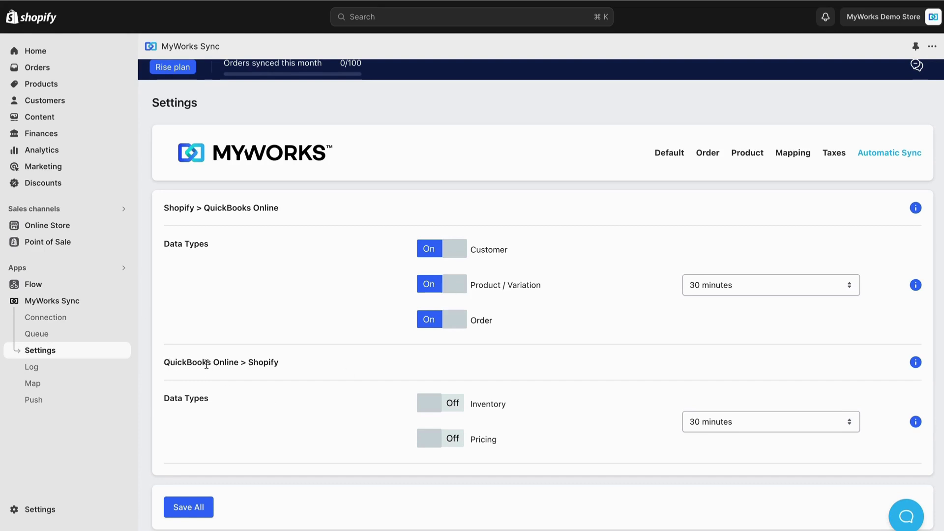
click(429, 409)
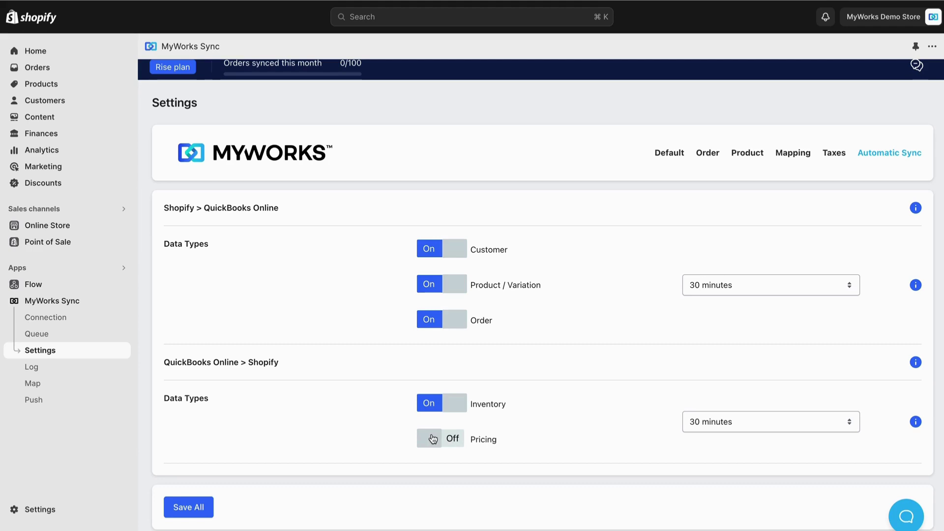
scroll(431, 439, up, 1)
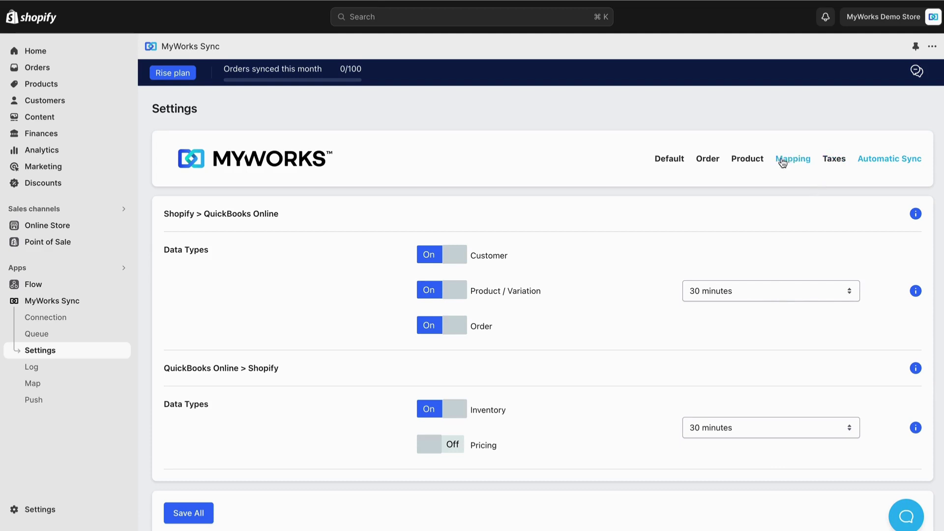
- Open the order sync settings and review the QuickBooks order number prefix and the options for syncing order notes
click(714, 162)
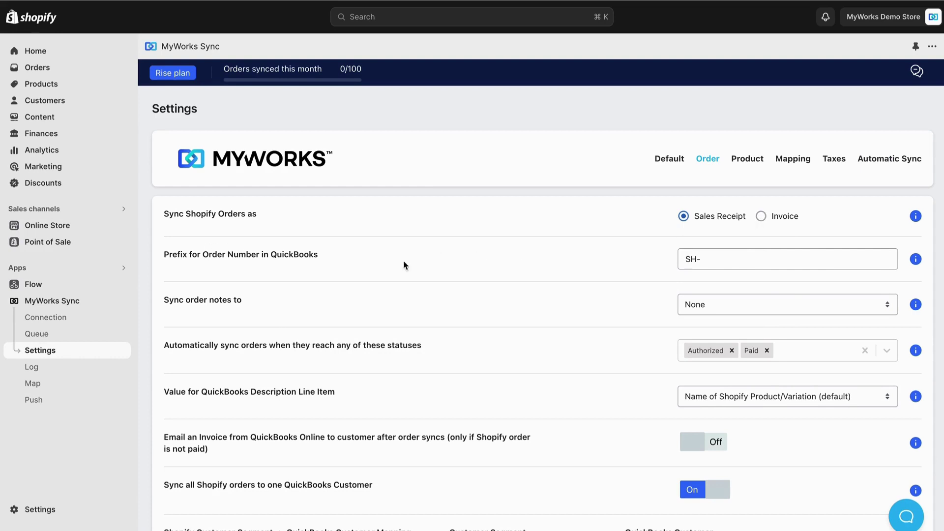
click(705, 258)
drag(706, 258, 671, 257)
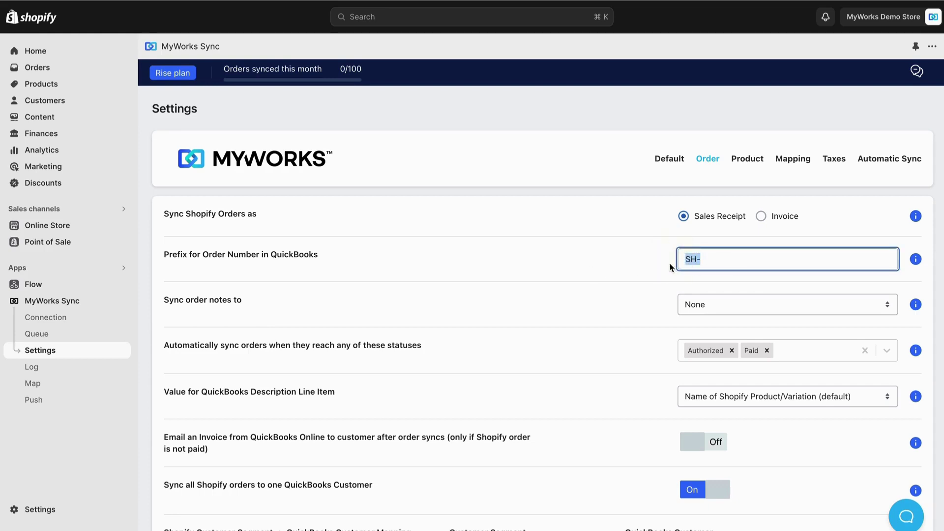
click(625, 265)
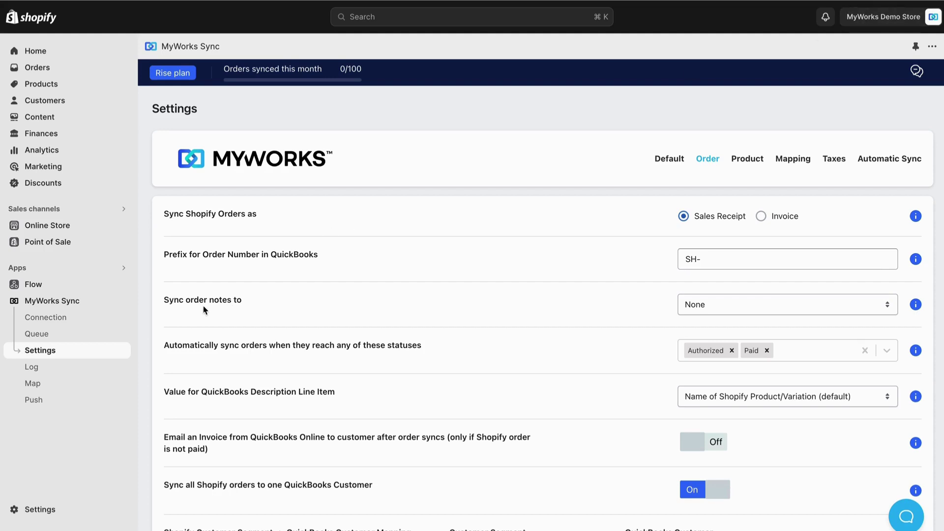
click(747, 308)
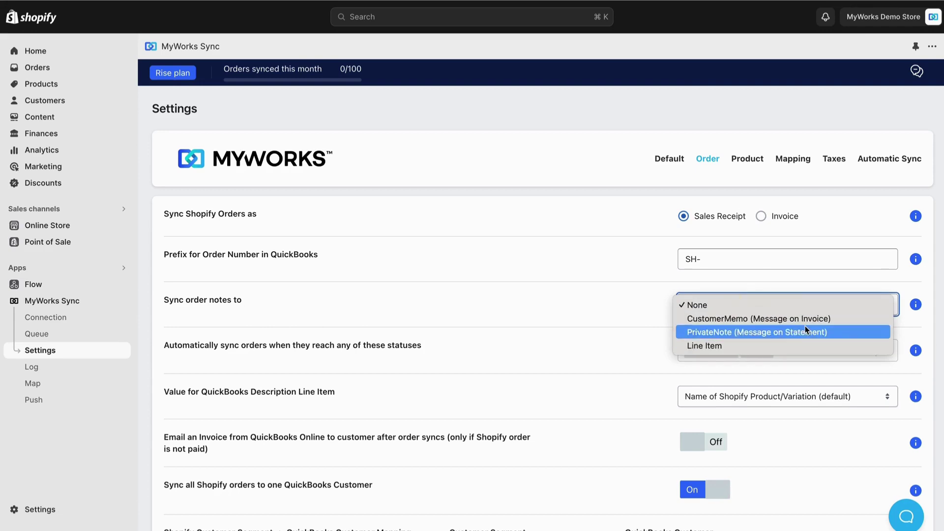
click(512, 313)
- Review the order statuses available for triggering automatic order syncing
scroll(243, 359, down, 1)
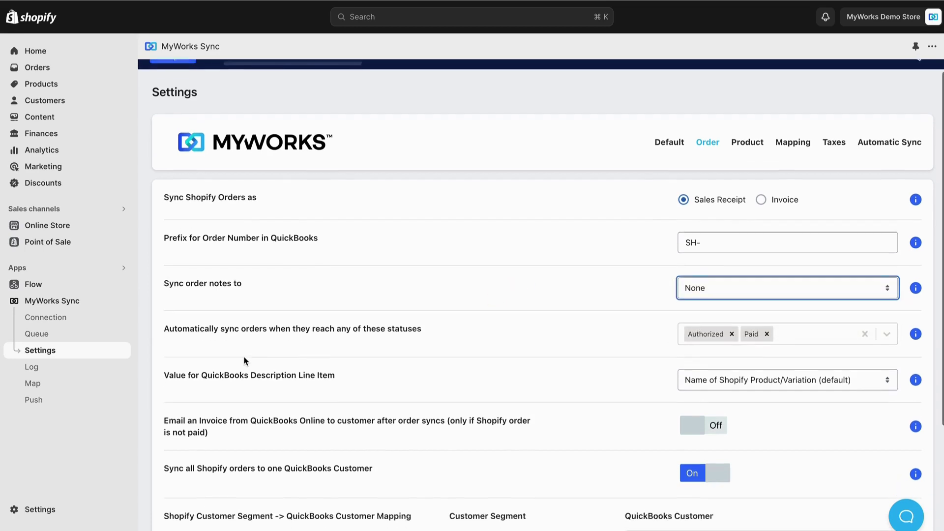
drag(171, 322, 424, 327)
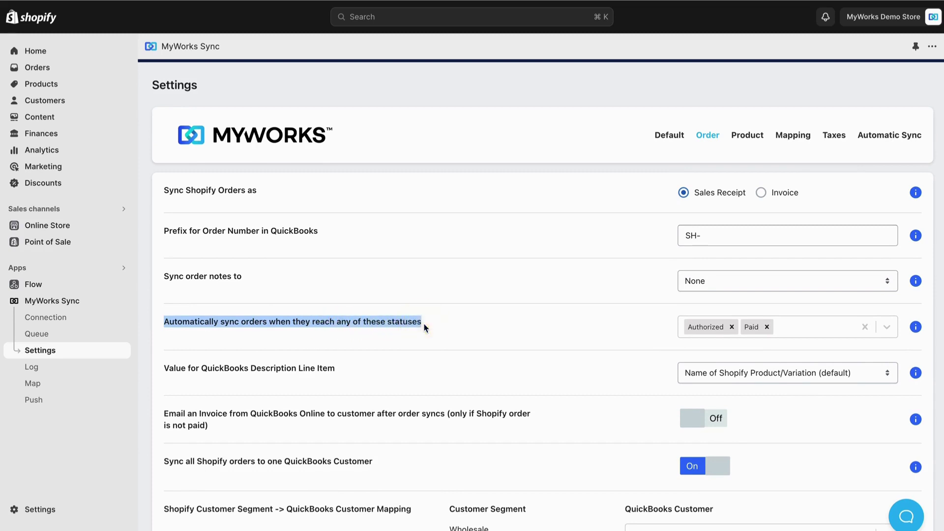
click(423, 327)
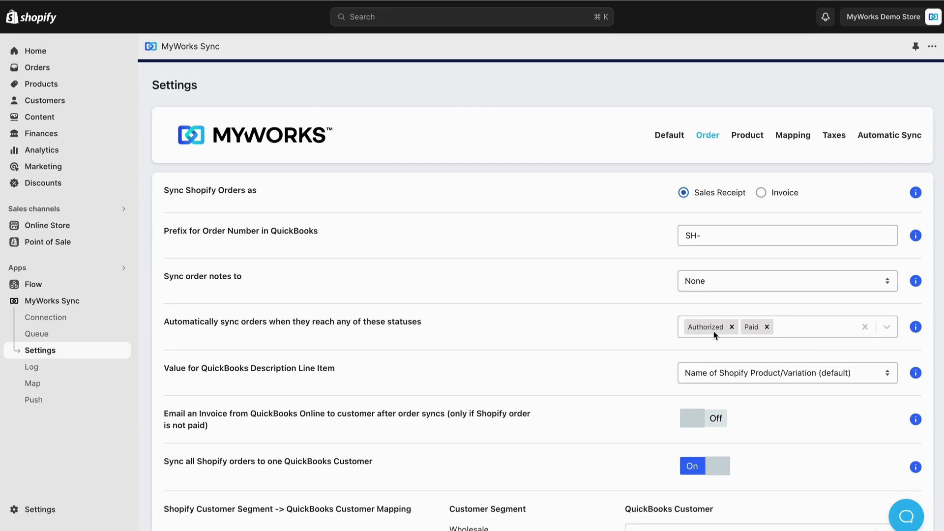
click(885, 328)
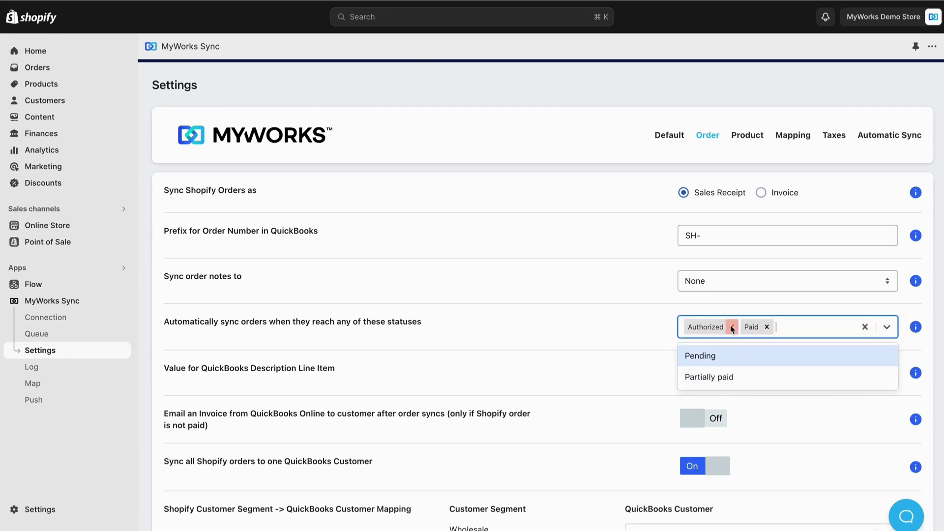
click(573, 320)
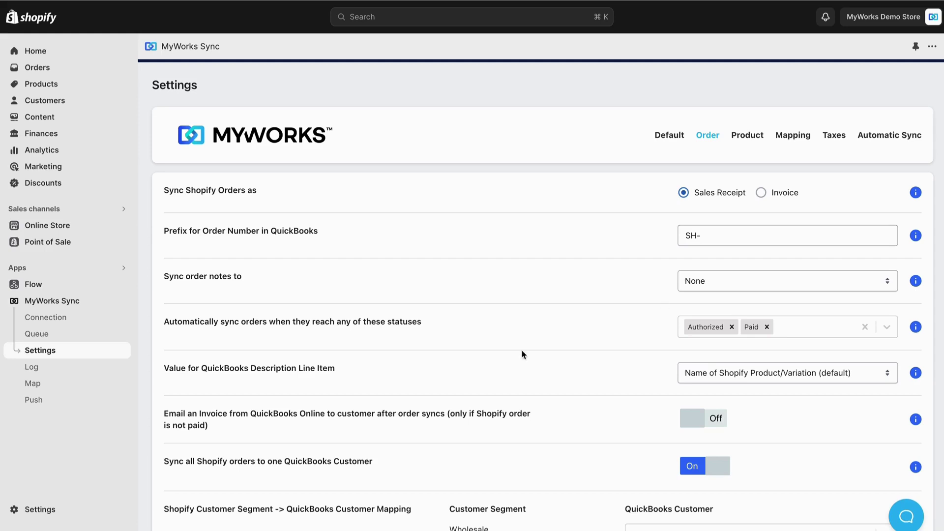
- Review the available values for the QuickBooks description line item
scroll(258, 370, down, 1)
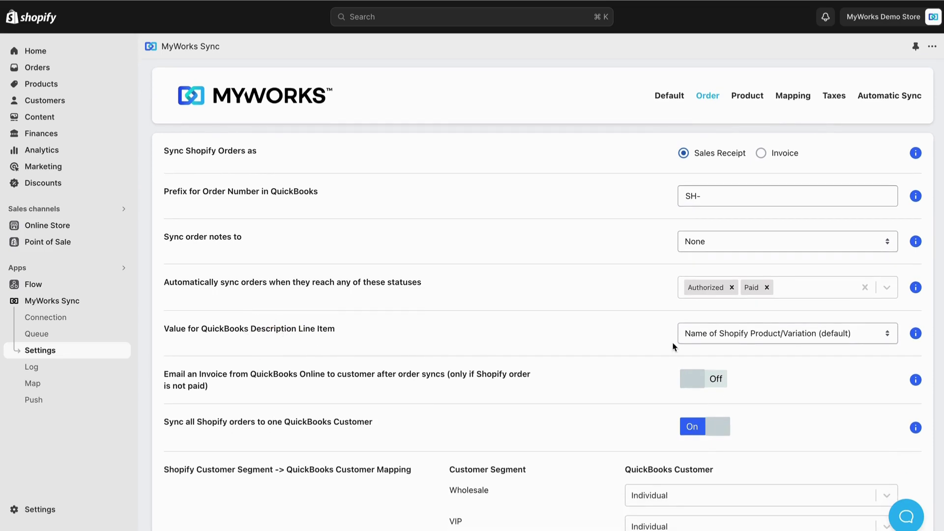
click(756, 335)
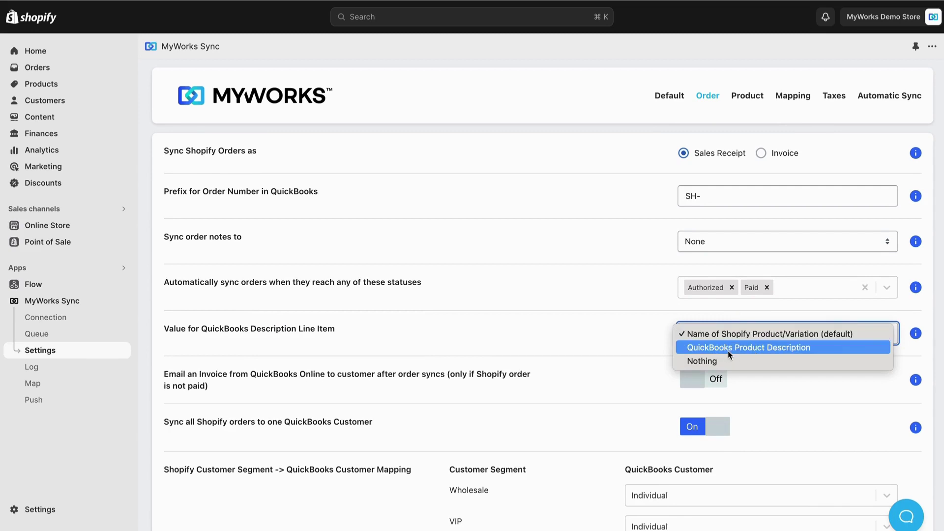
click(353, 346)
- Map the Customer segment to the QuickBooks customer Shopify Sales
scroll(309, 362, down, 2)
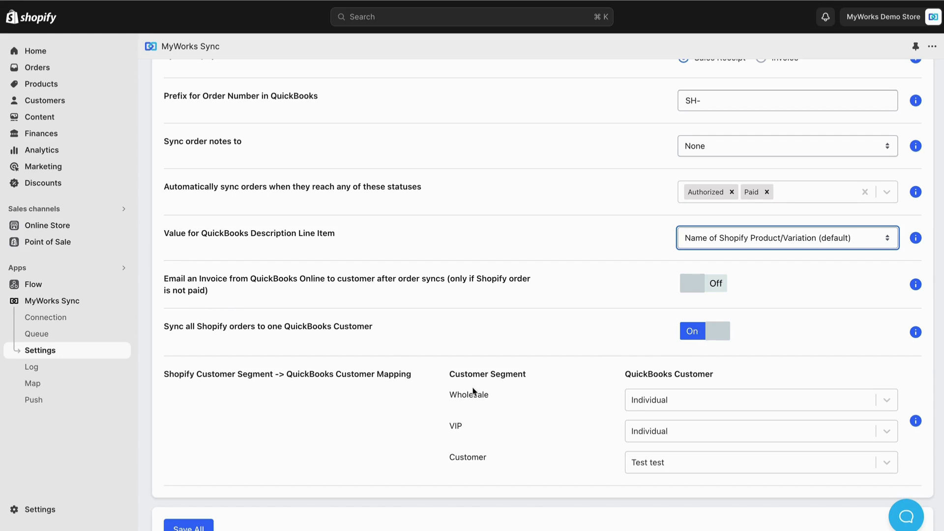
scroll(455, 394, down, 1)
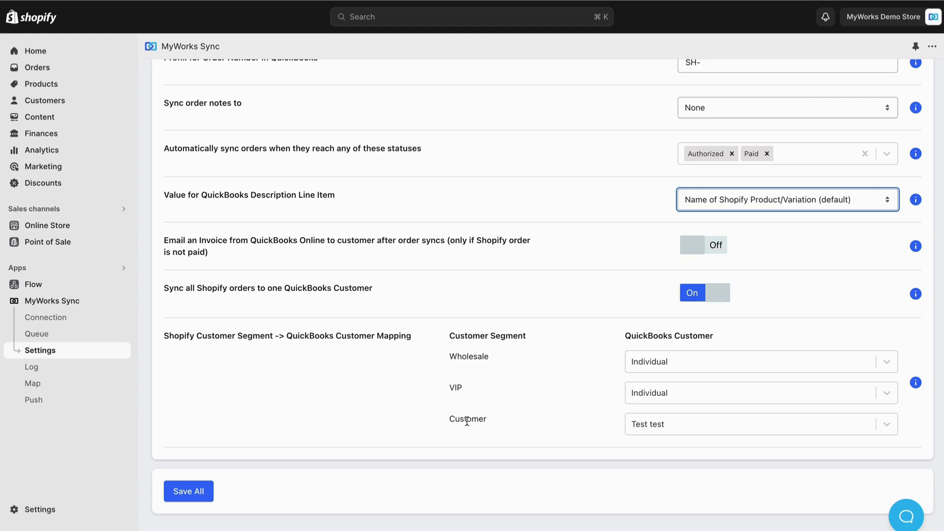
click(659, 429)
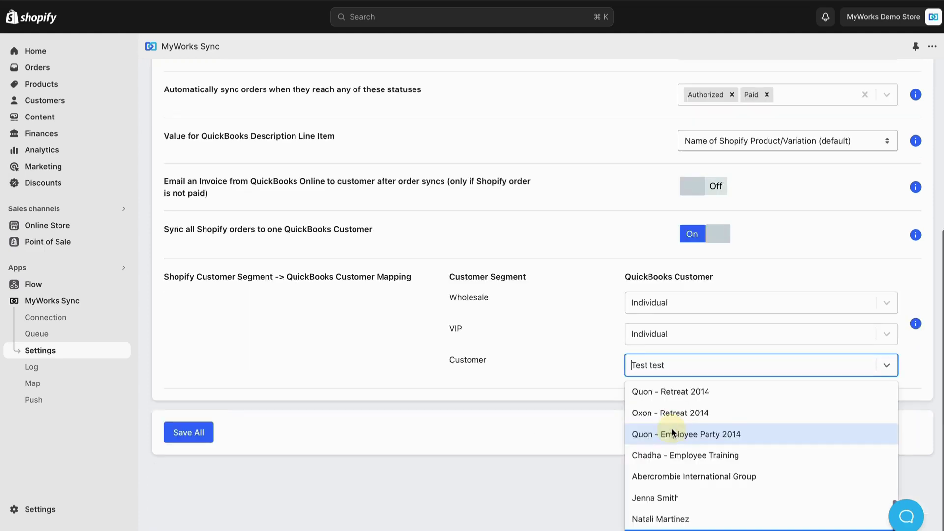
scroll(656, 480, down, 1)
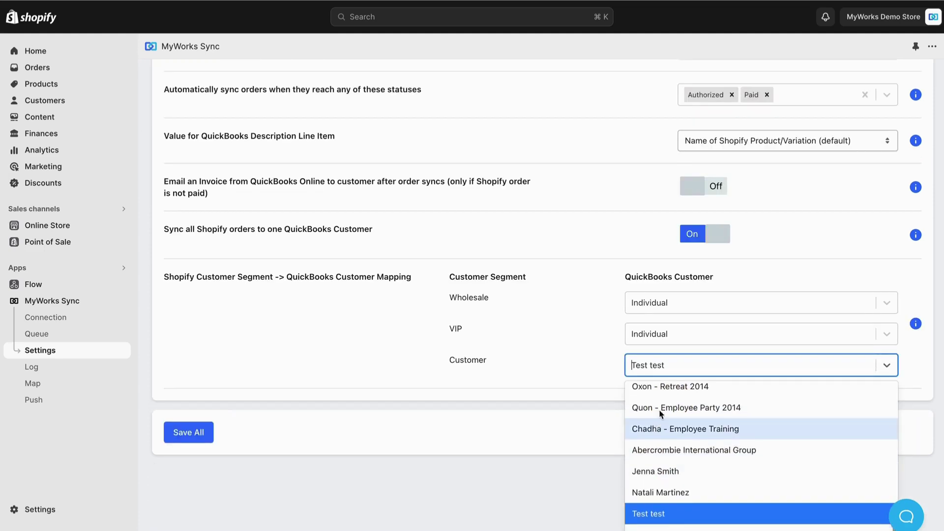
text(Sho)
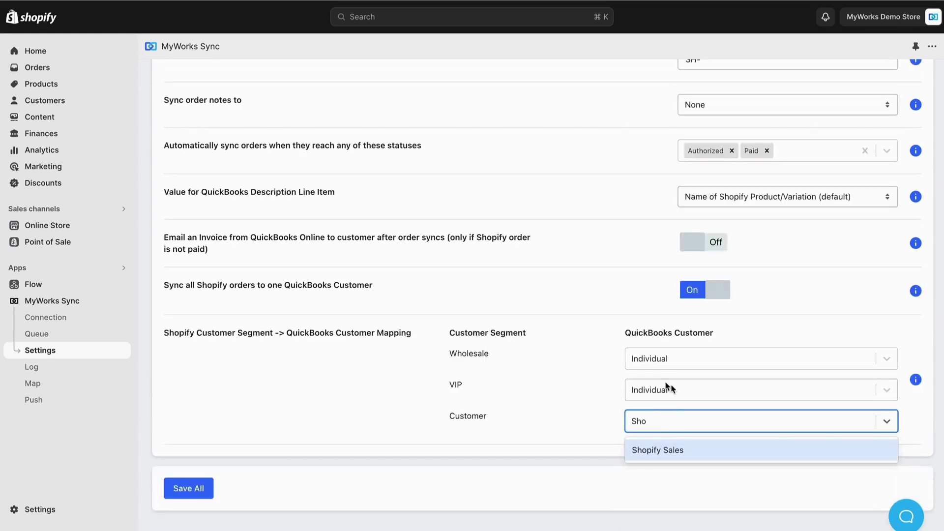
click(662, 451)
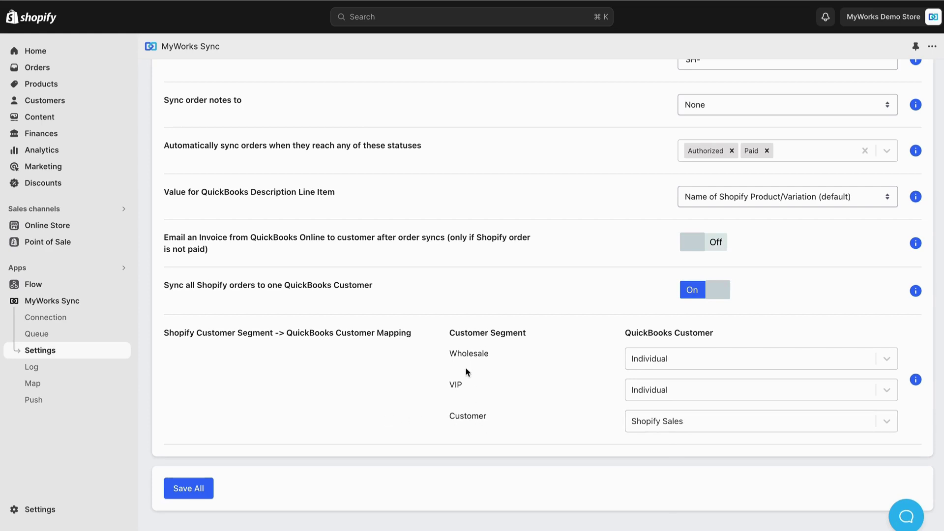
- Look back over the order settings, the automatic sync data types and the default product and account settings
double_click(505, 334)
click(481, 362)
scroll(457, 401, up, 2)
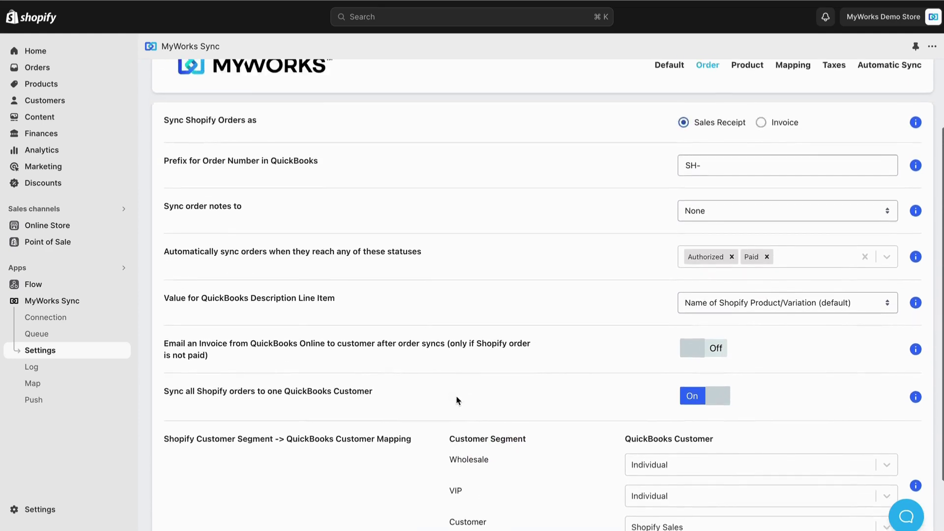
scroll(457, 401, up, 2)
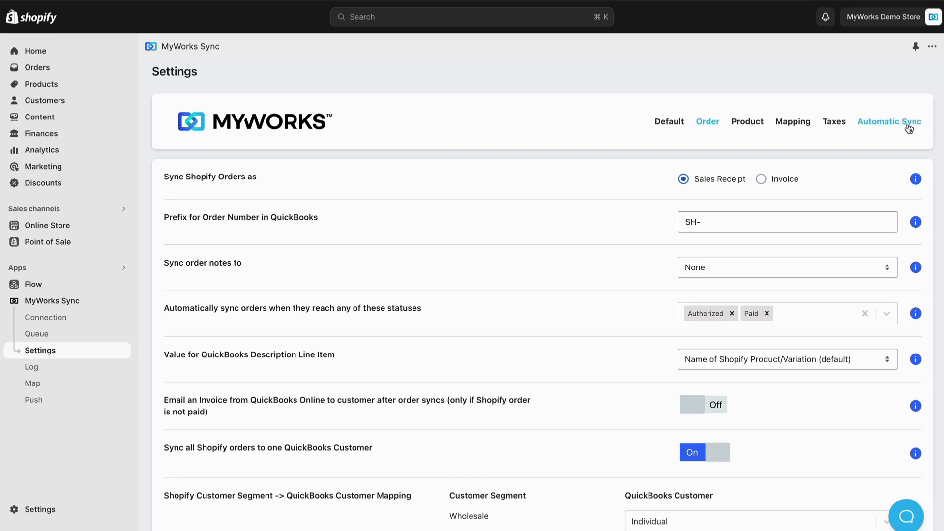
click(889, 122)
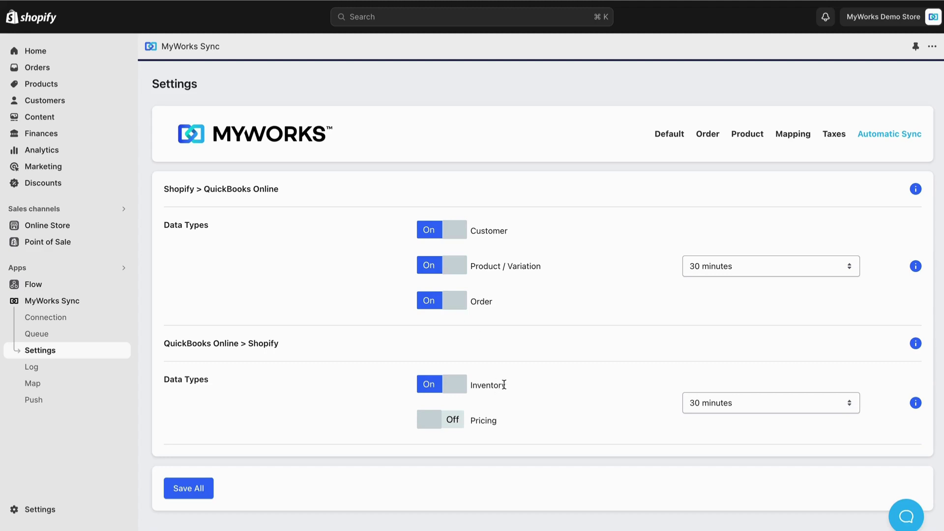
click(665, 136)
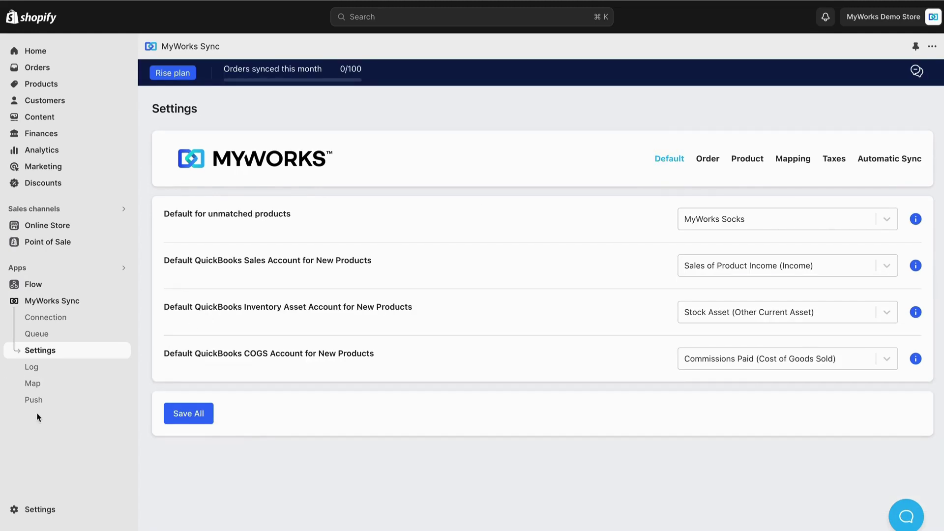
- Open the Push dashboard and review the orders and products available for pushing to QuickBooks Online
click(35, 401)
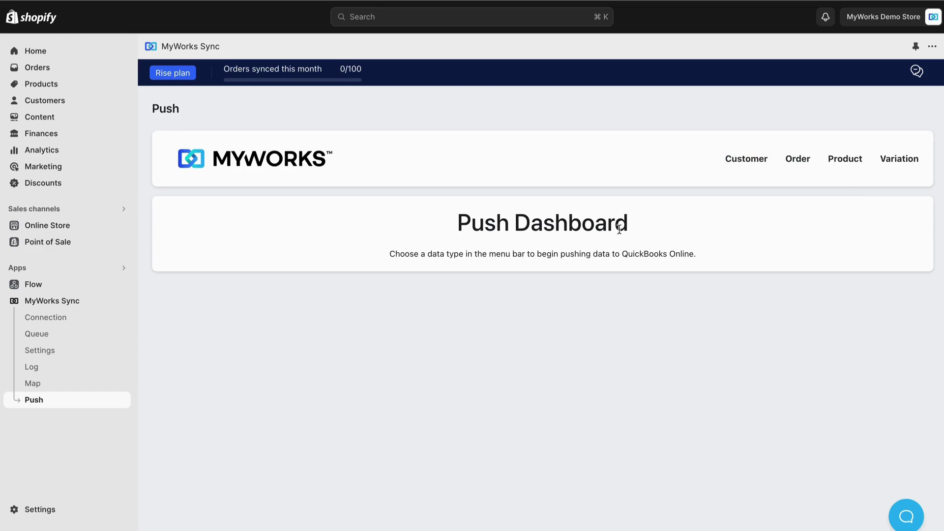
click(799, 167)
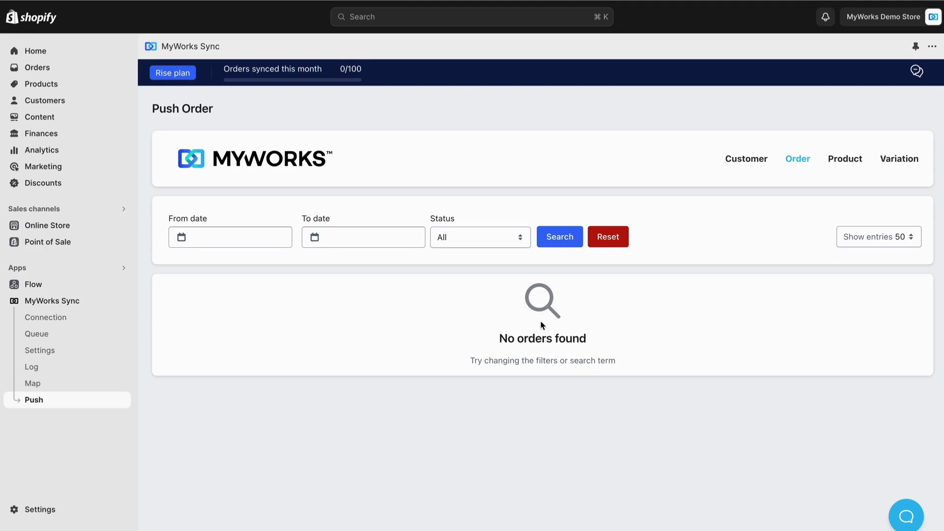
click(856, 160)
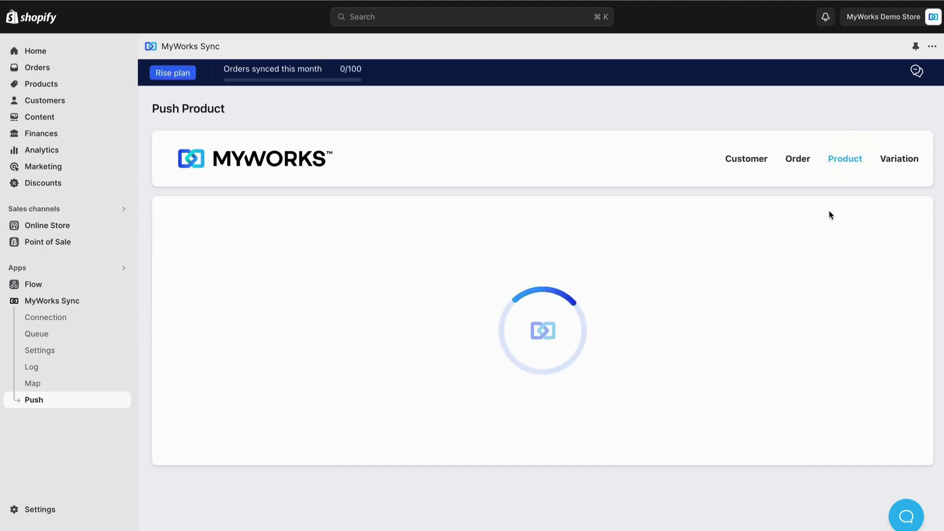
scroll(358, 330, down, 2)
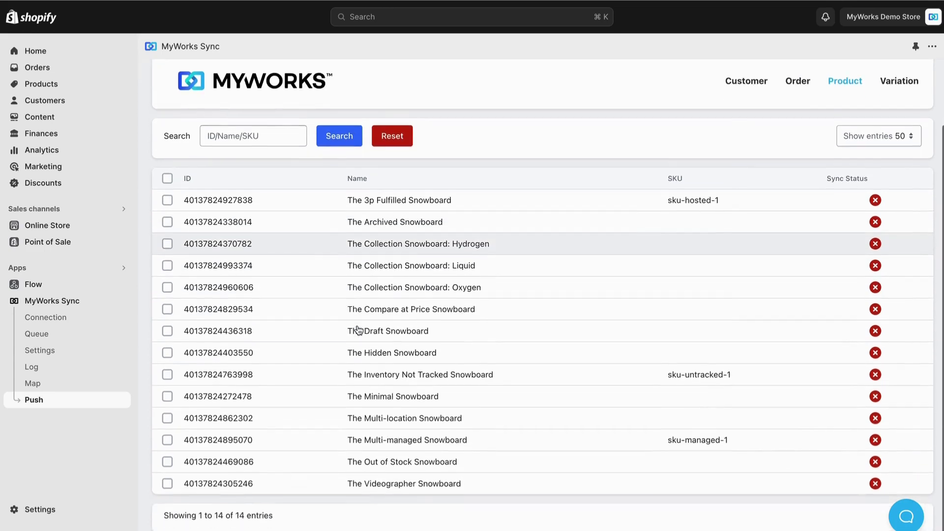
scroll(290, 375, up, 2)
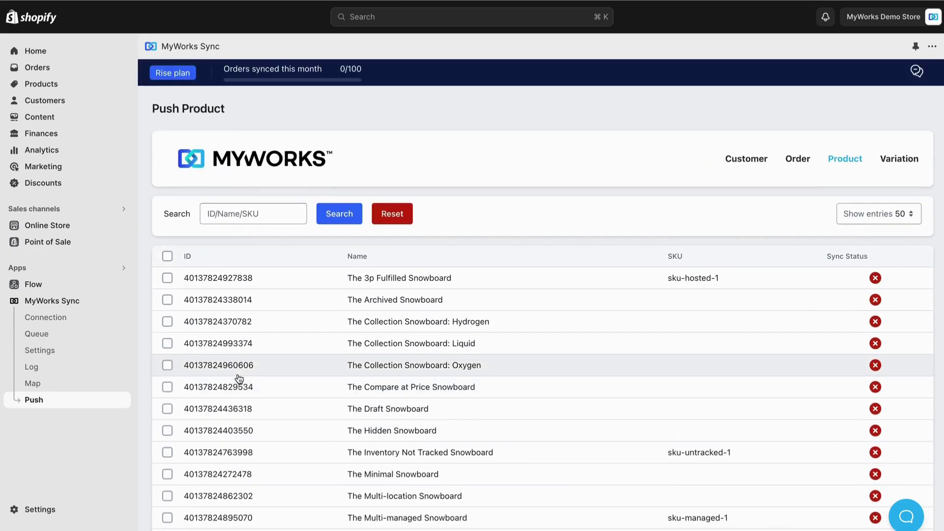
- Select The Collection Snowboard: Oxygen and The Collection Snowboard: Liquid in the product push list
click(167, 365)
click(167, 344)
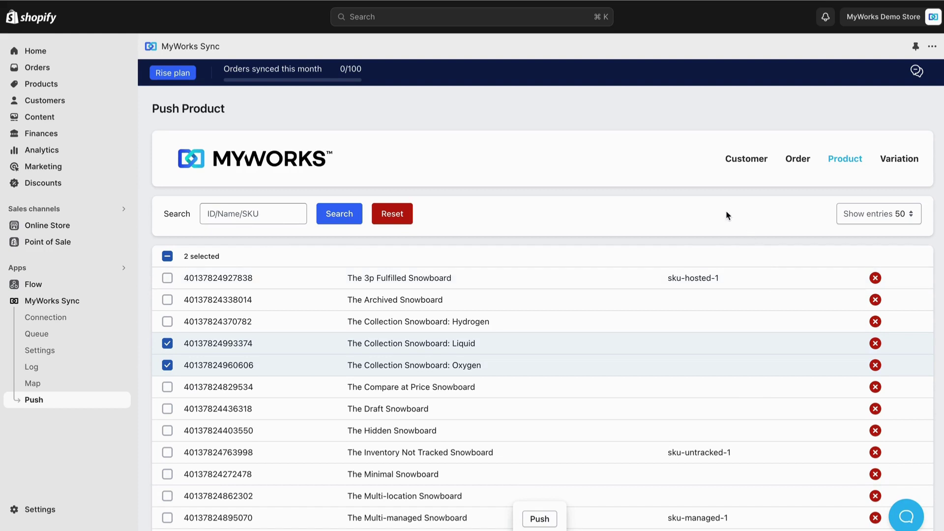
click(637, 208)
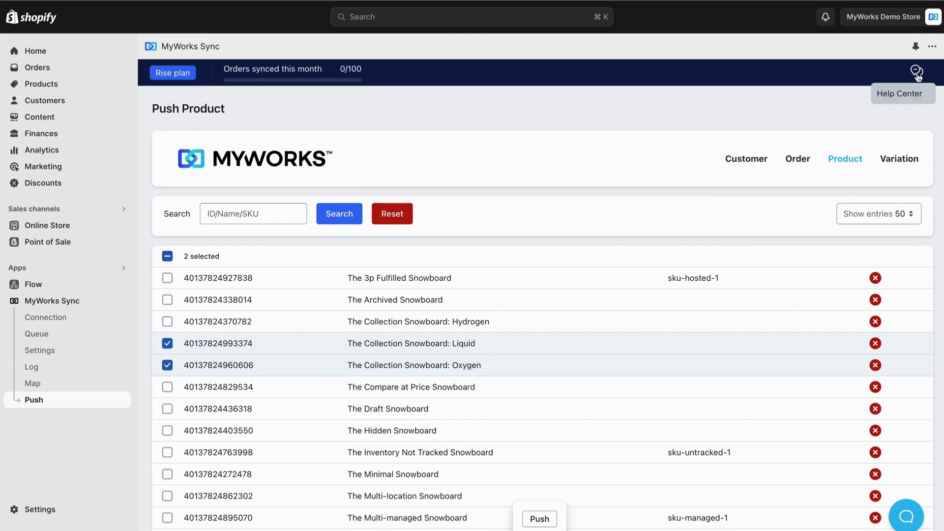
- Check the support chat, close it, and return to the MyWorks Sync settings
click(904, 513)
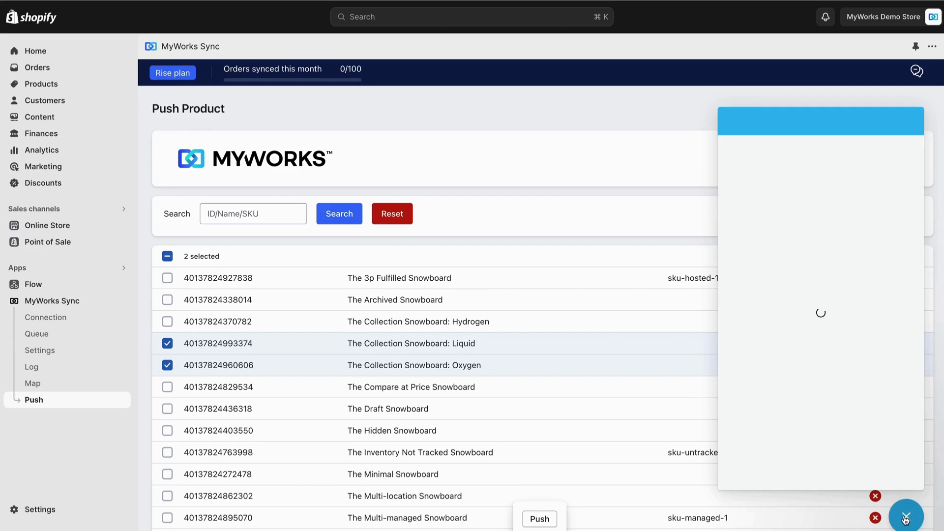
click(905, 517)
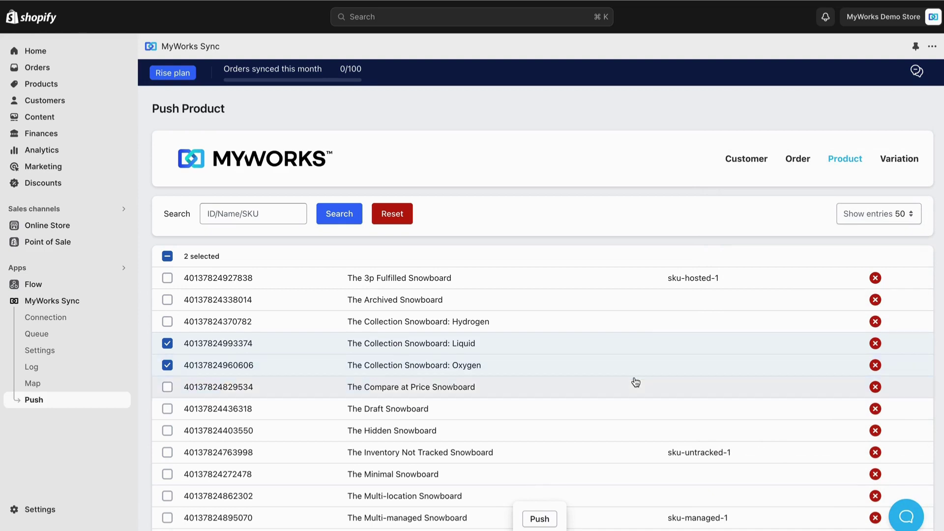
click(48, 349)
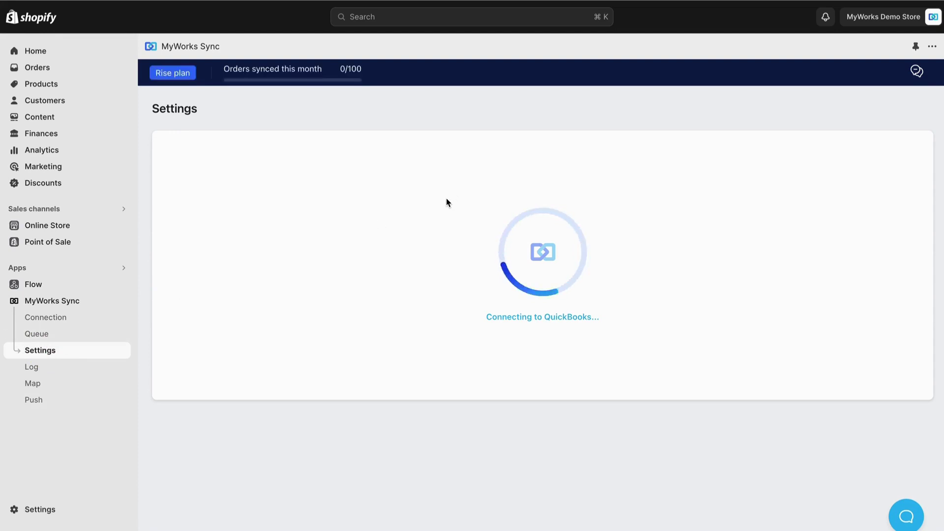